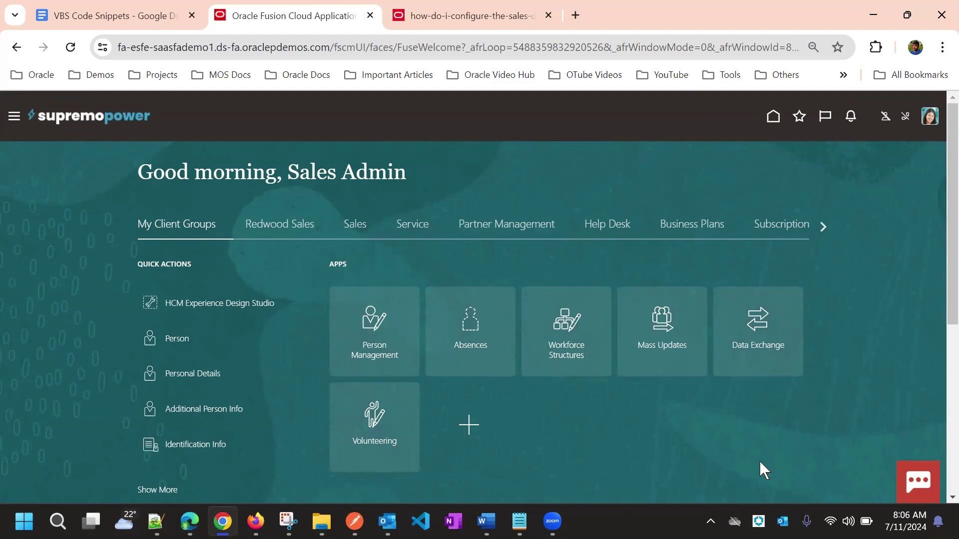
- Show the Redwood Sales app group and launch the Sales Dashboard app
{"action": "left_click", "coordinate": [282, 226]}
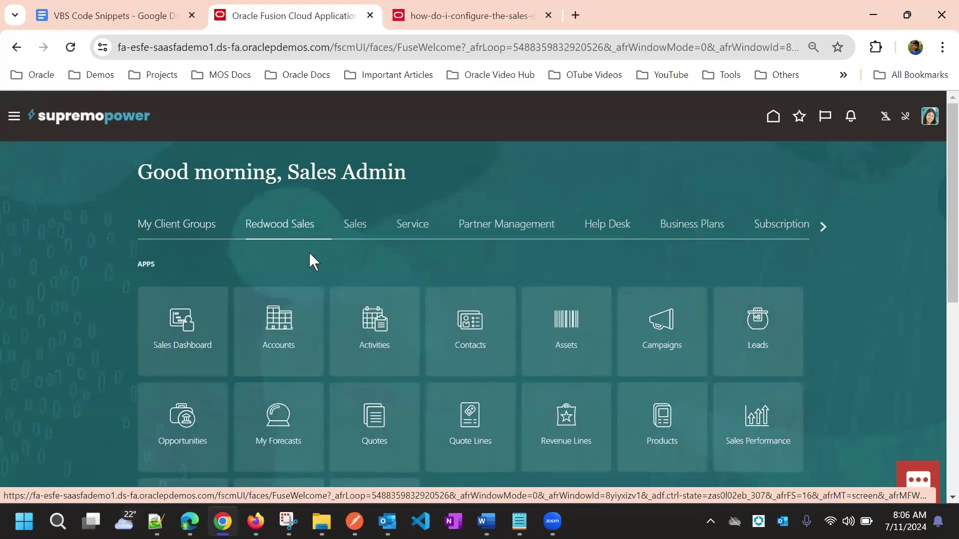
{"action": "scroll", "coordinate": [309, 258], "scroll_direction": "down", "scroll_amount": 1}
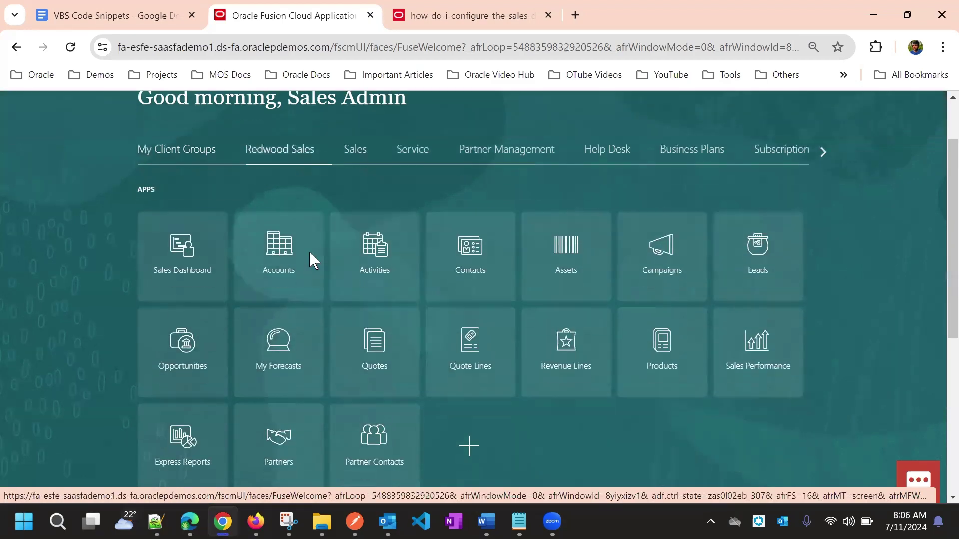
{"action": "left_click", "coordinate": [173, 264]}
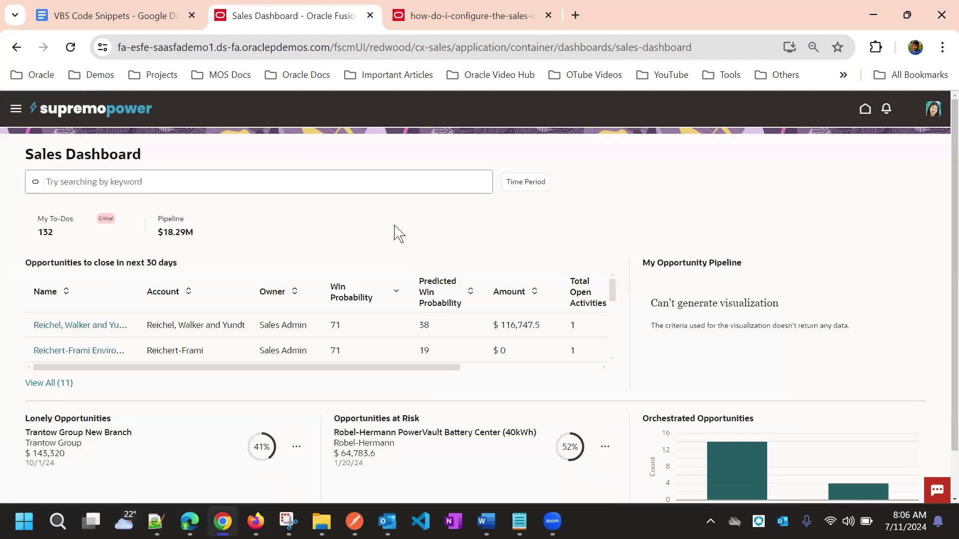
- Review the dashboard's 132 to-dos, $18.29M pipeline and opportunities closing within 30 days
{"action": "scroll", "coordinate": [387, 221], "scroll_direction": "down", "scroll_amount": 1}
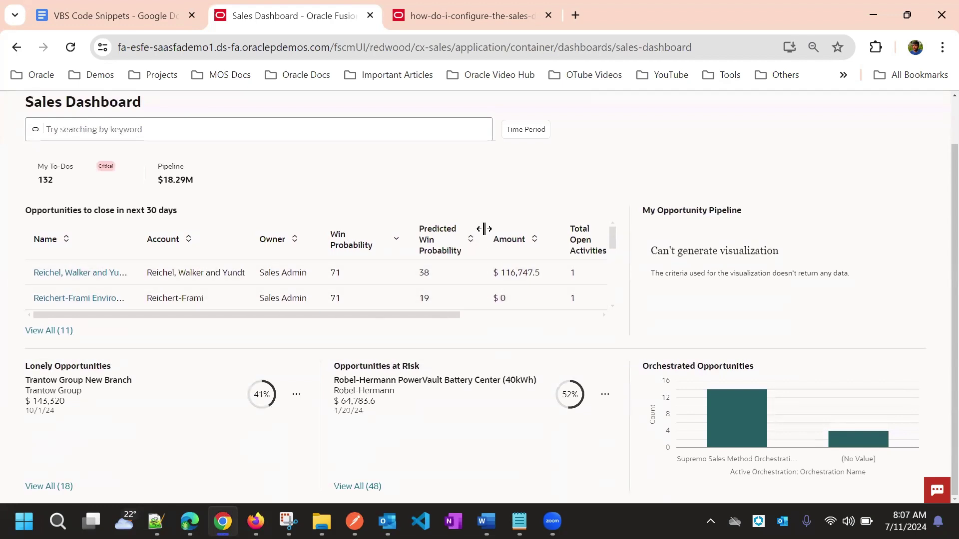
{"action": "scroll", "coordinate": [450, 282], "scroll_direction": "down", "scroll_amount": 2}
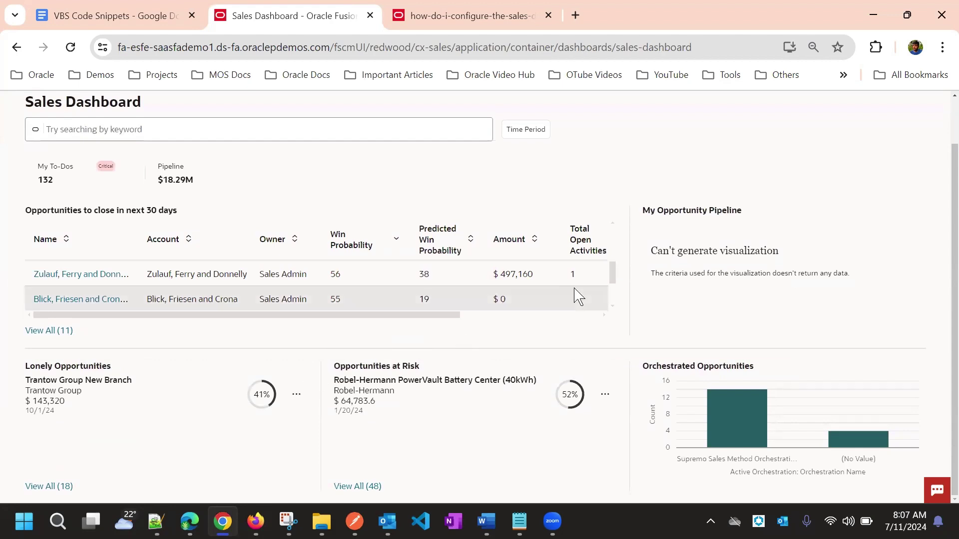
{"action": "scroll", "coordinate": [573, 293], "scroll_direction": "down", "scroll_amount": 2}
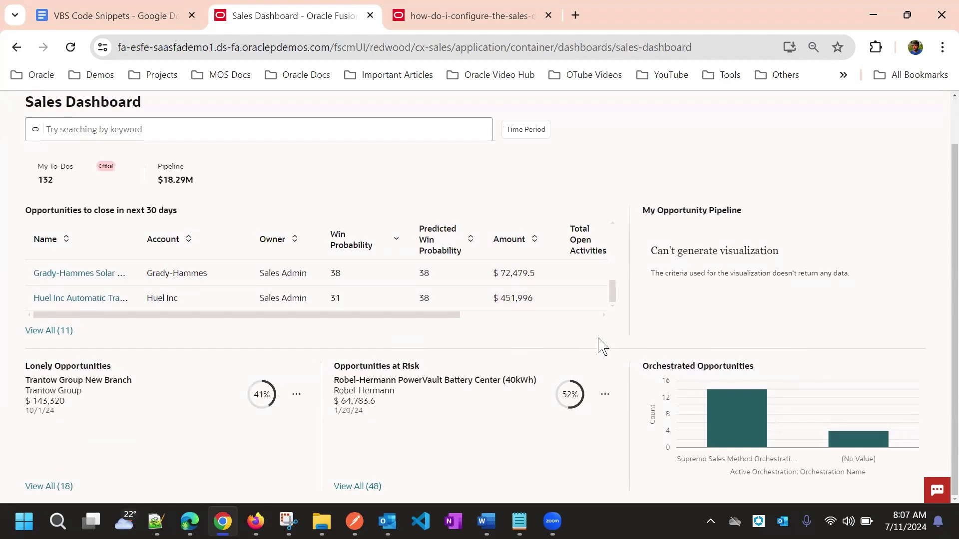
{"action": "scroll", "coordinate": [749, 175], "scroll_direction": "up", "scroll_amount": 1}
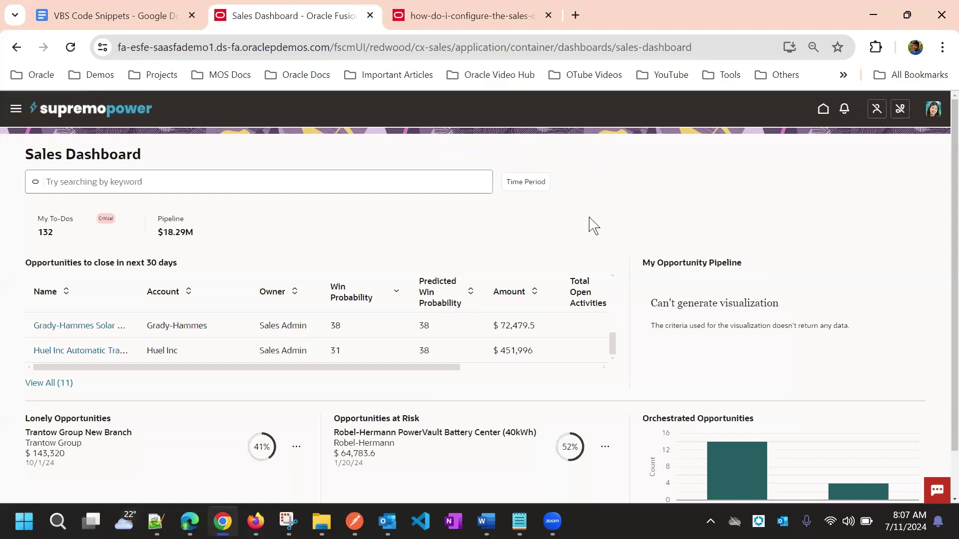
{"action": "left_click", "coordinate": [928, 109]}
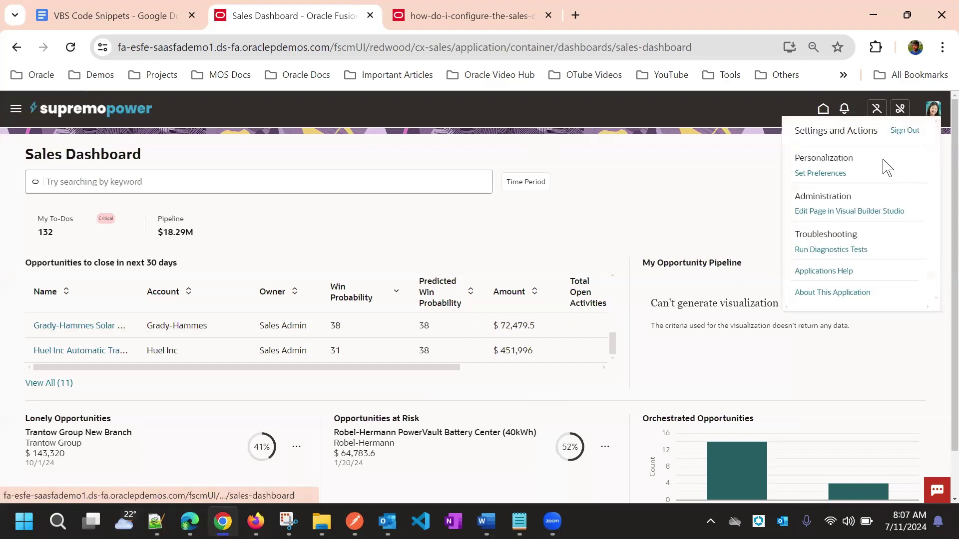
- Launch the dashboard page for editing in Visual Builder Studio
{"action": "left_click", "coordinate": [838, 211]}
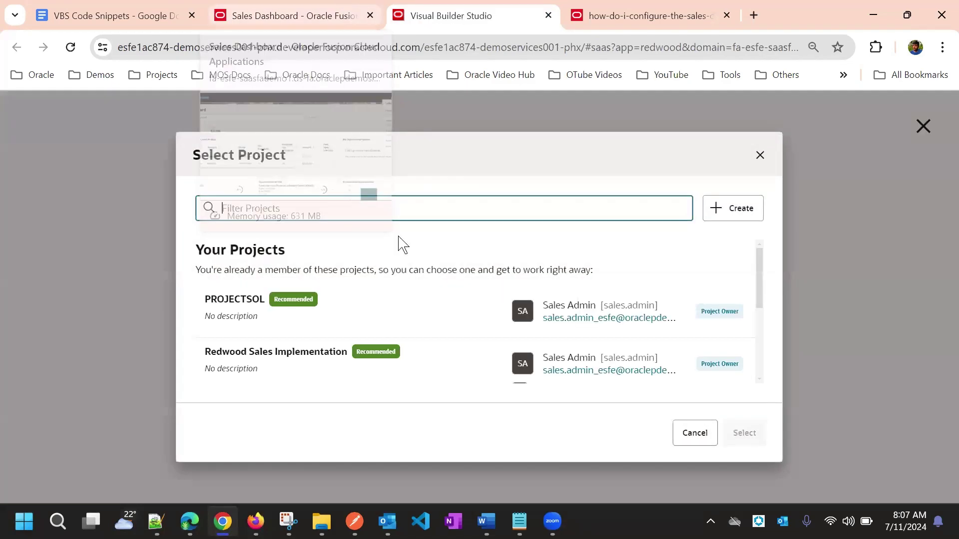
- Choose the Redwood Sales Implementation project
{"action": "scroll", "coordinate": [440, 306], "scroll_direction": "down", "scroll_amount": 3}
{"action": "left_click", "coordinate": [437, 304]}
{"action": "left_click", "coordinate": [734, 432]}
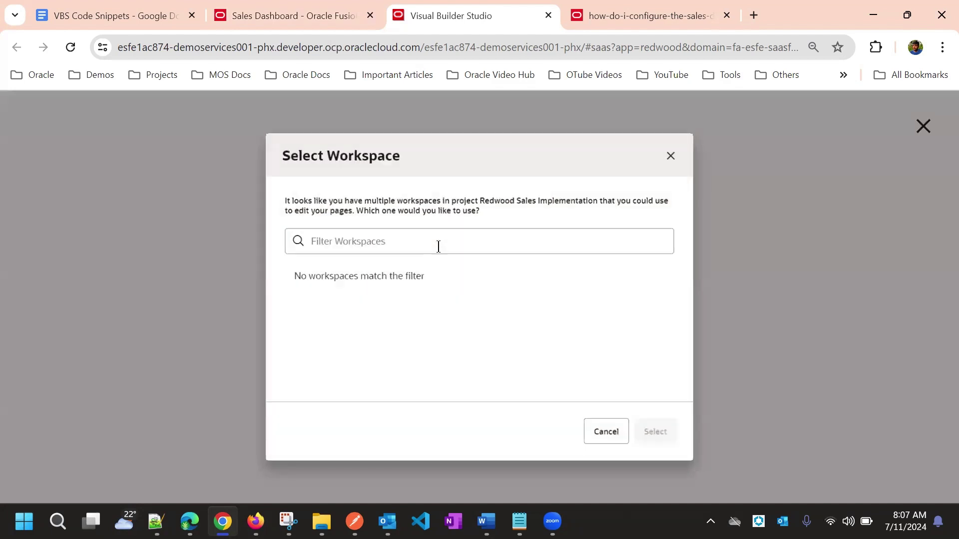
{"action": "scroll", "coordinate": [455, 302], "scroll_direction": "down", "scroll_amount": 1}
{"action": "scroll", "coordinate": [449, 334], "scroll_direction": "up", "scroll_amount": 1}
{"action": "scroll", "coordinate": [472, 310], "scroll_direction": "down", "scroll_amount": 1}
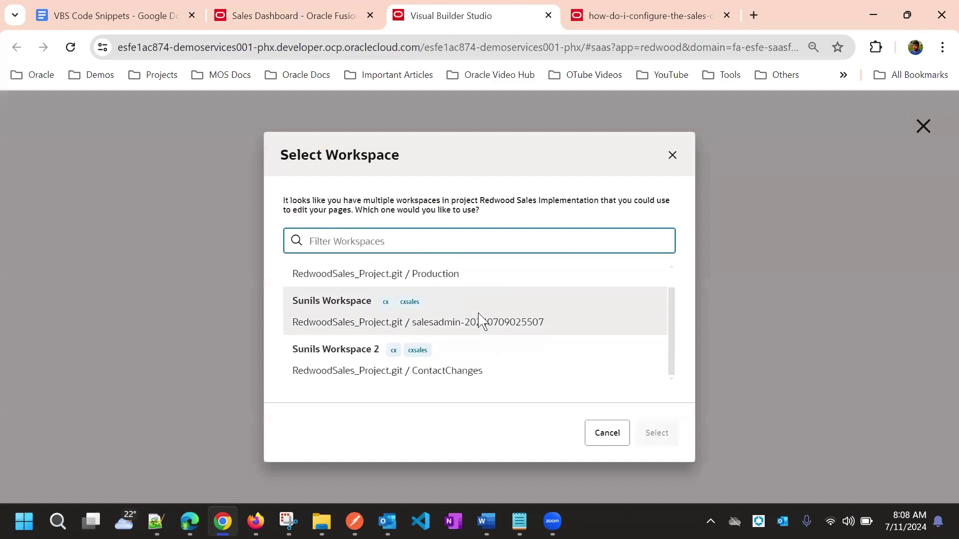
{"action": "scroll", "coordinate": [477, 320], "scroll_direction": "up", "scroll_amount": 1}
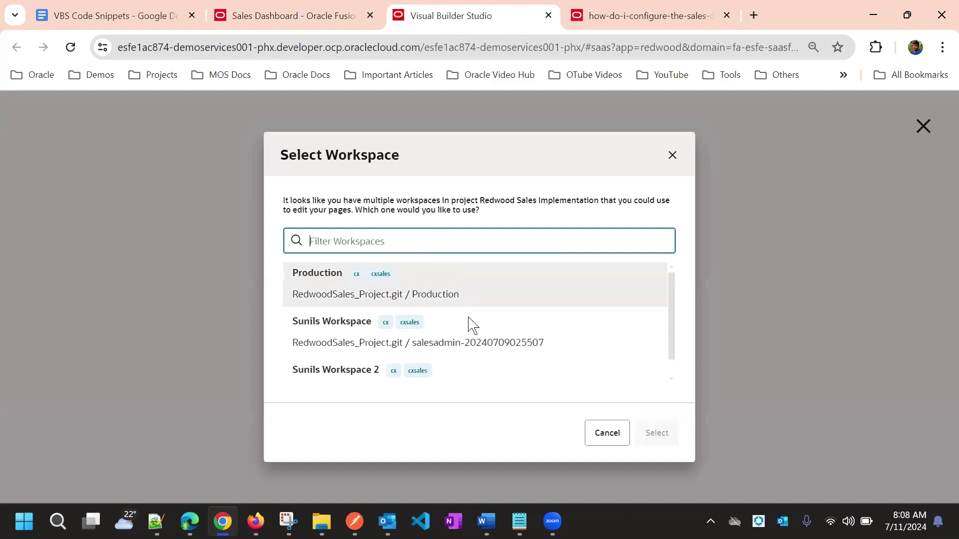
{"action": "scroll", "coordinate": [470, 319], "scroll_direction": "down", "scroll_amount": 1}
{"action": "scroll", "coordinate": [471, 332], "scroll_direction": "up", "scroll_amount": 1}
{"action": "scroll", "coordinate": [487, 328], "scroll_direction": "down", "scroll_amount": 1}
{"action": "scroll", "coordinate": [484, 336], "scroll_direction": "up", "scroll_amount": 1}
{"action": "scroll", "coordinate": [505, 319], "scroll_direction": "down", "scroll_amount": 1}
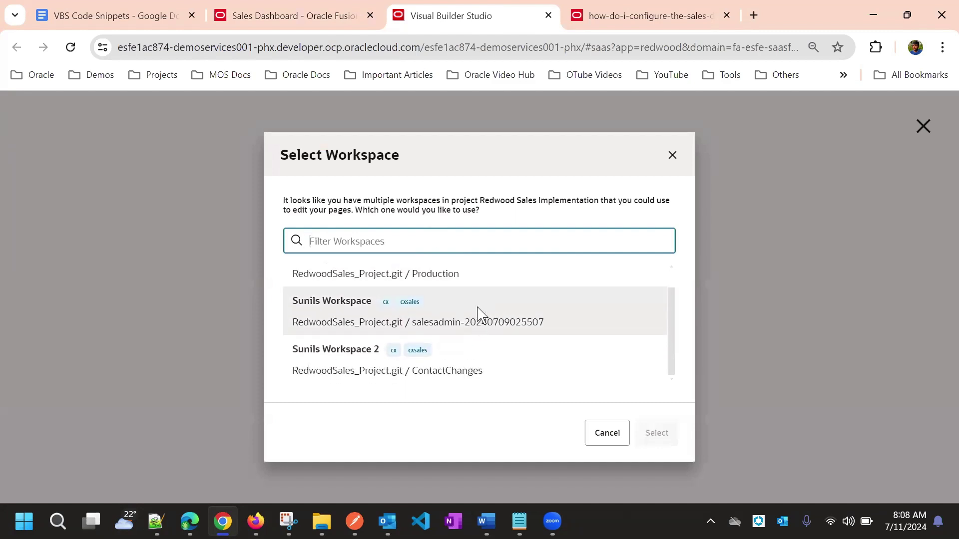
{"action": "left_click", "coordinate": [487, 311]}
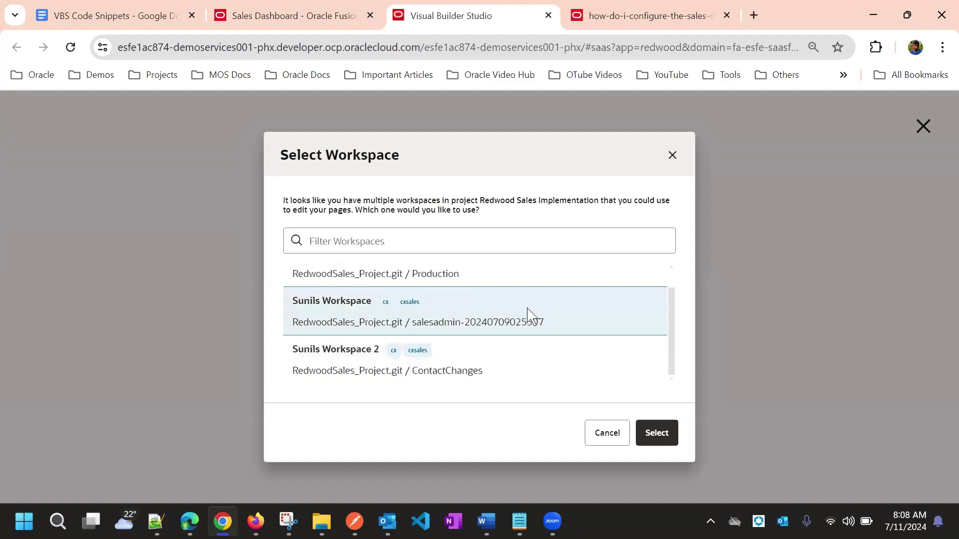
{"action": "left_click", "coordinate": [657, 438]}
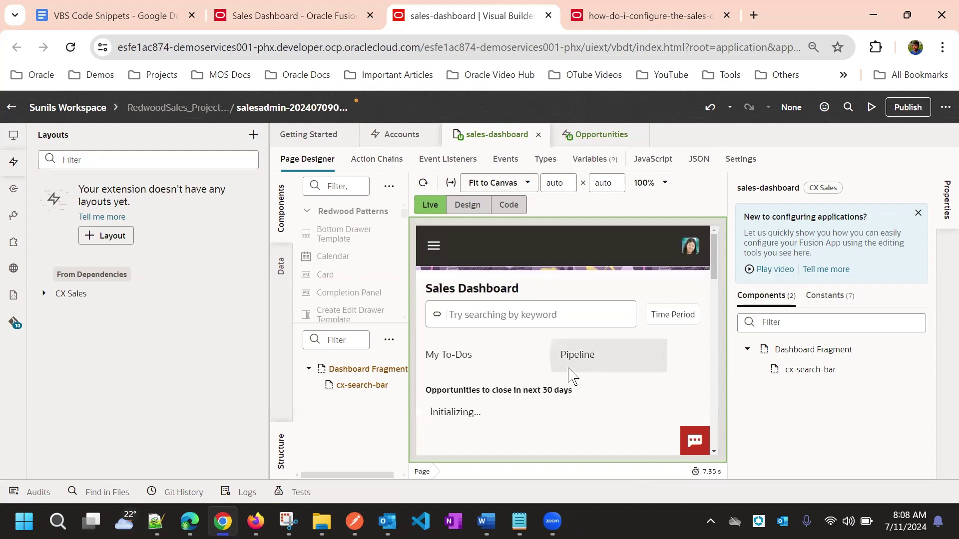
- Hide the Layouts panel, switch the sales-dashboard canvas to Design mode, and show Properties
{"action": "scroll", "coordinate": [573, 376], "scroll_direction": "down", "scroll_amount": 5}
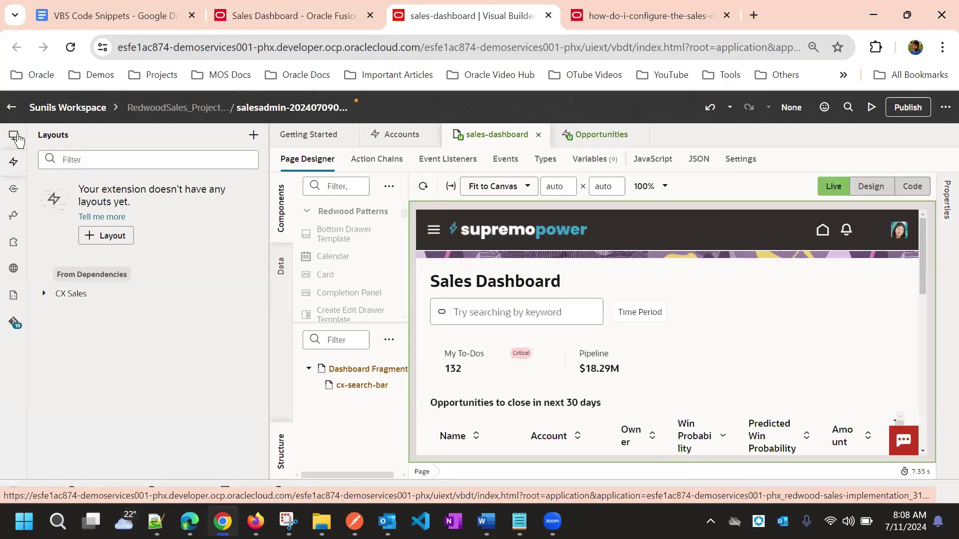
{"action": "left_click", "coordinate": [16, 167]}
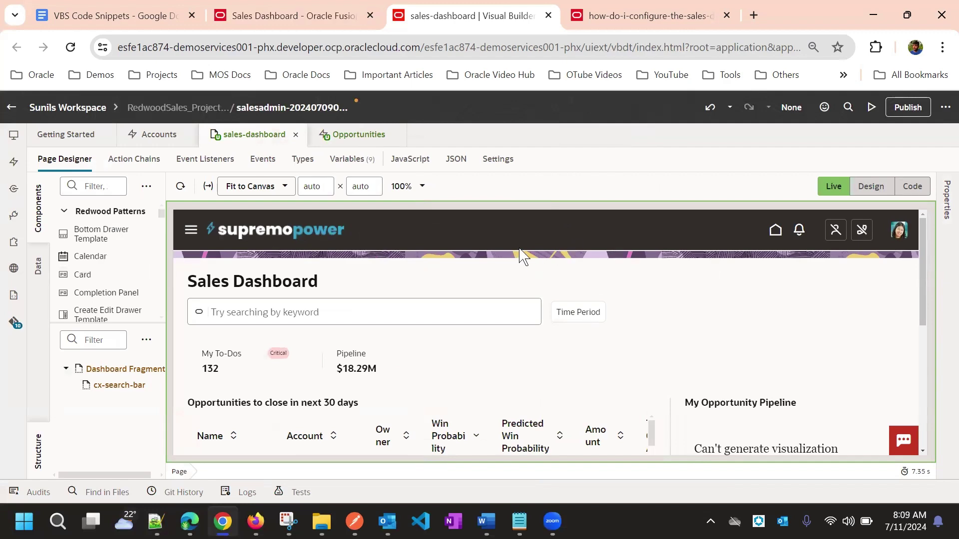
{"action": "scroll", "coordinate": [521, 307], "scroll_direction": "down", "scroll_amount": 5}
{"action": "scroll", "coordinate": [520, 322], "scroll_direction": "up", "scroll_amount": 5}
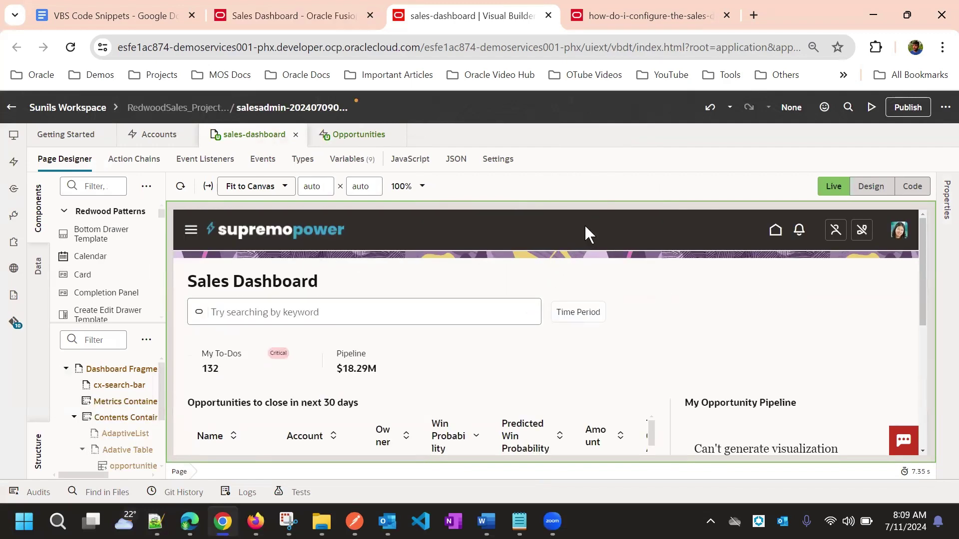
{"action": "scroll", "coordinate": [655, 221], "scroll_direction": "down", "scroll_amount": 5}
{"action": "scroll", "coordinate": [659, 230], "scroll_direction": "up", "scroll_amount": 3}
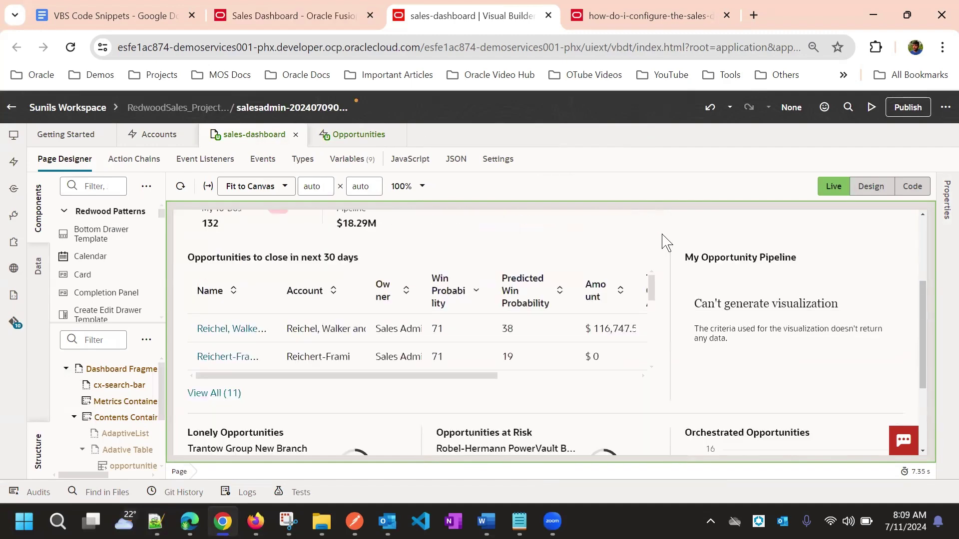
{"action": "scroll", "coordinate": [669, 233], "scroll_direction": "up", "scroll_amount": 2}
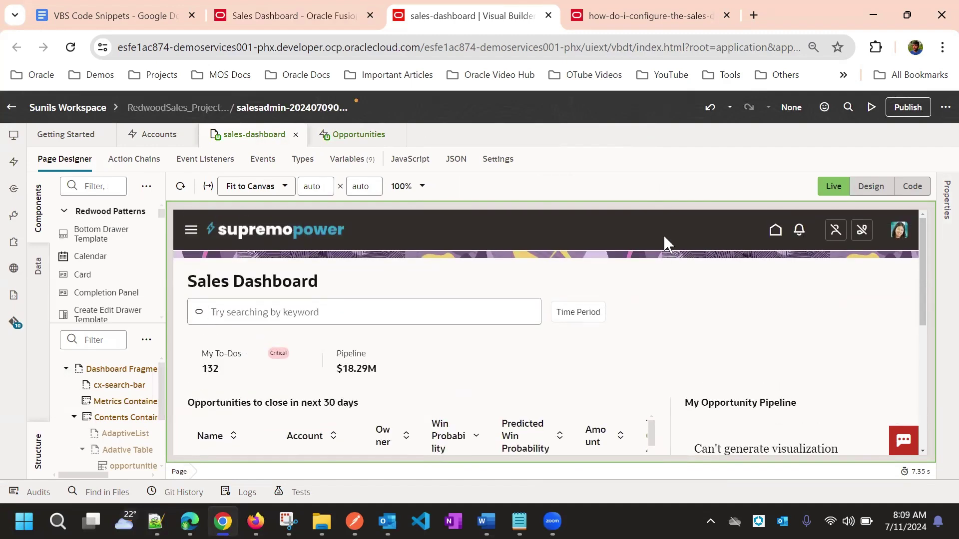
{"action": "scroll", "coordinate": [649, 299], "scroll_direction": "down", "scroll_amount": 3}
{"action": "scroll", "coordinate": [619, 344], "scroll_direction": "down", "scroll_amount": 3}
{"action": "scroll", "coordinate": [606, 372], "scroll_direction": "up", "scroll_amount": 3}
{"action": "left_click", "coordinate": [870, 193]}
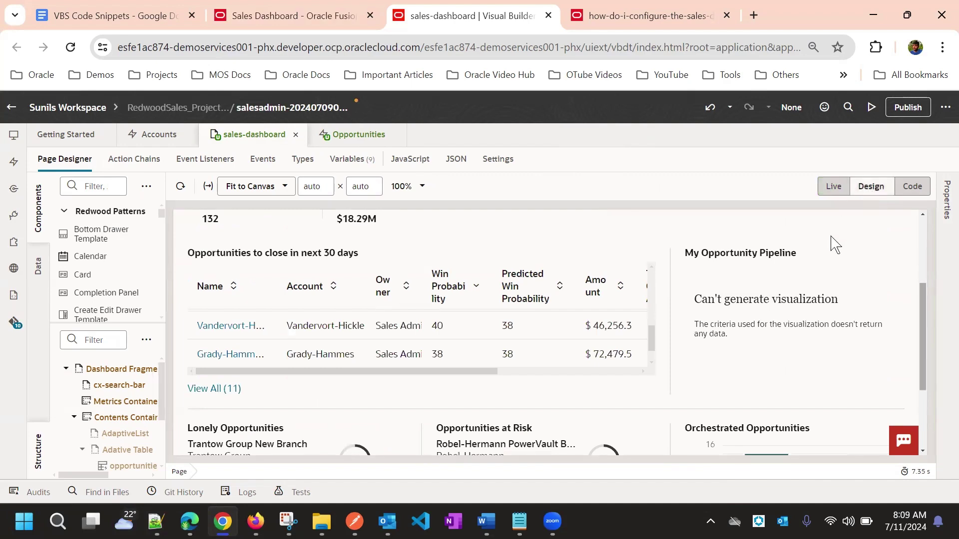
{"action": "left_click", "coordinate": [945, 190]}
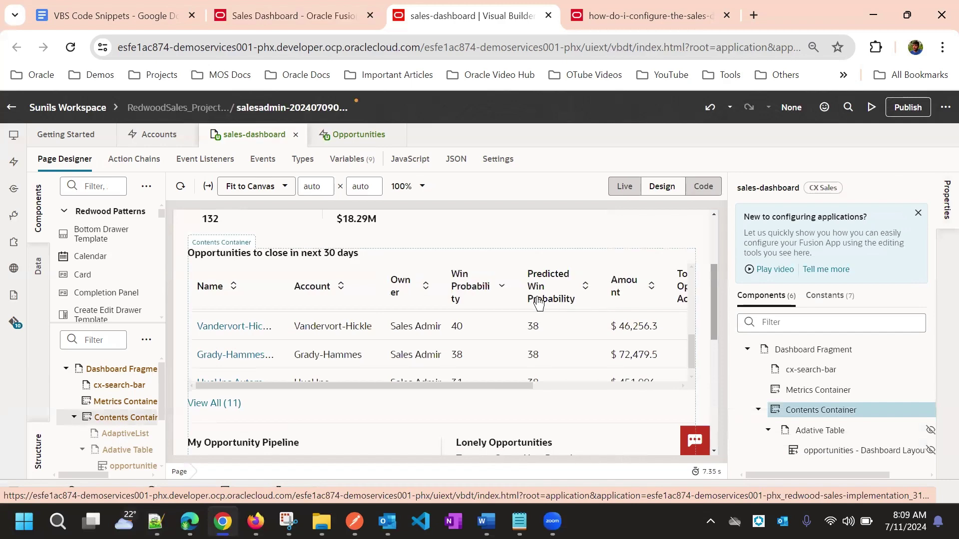
- Inspect the Metrics Container that holds the dashboard's metric cards
{"action": "scroll", "coordinate": [522, 249], "scroll_direction": "up", "scroll_amount": 3}
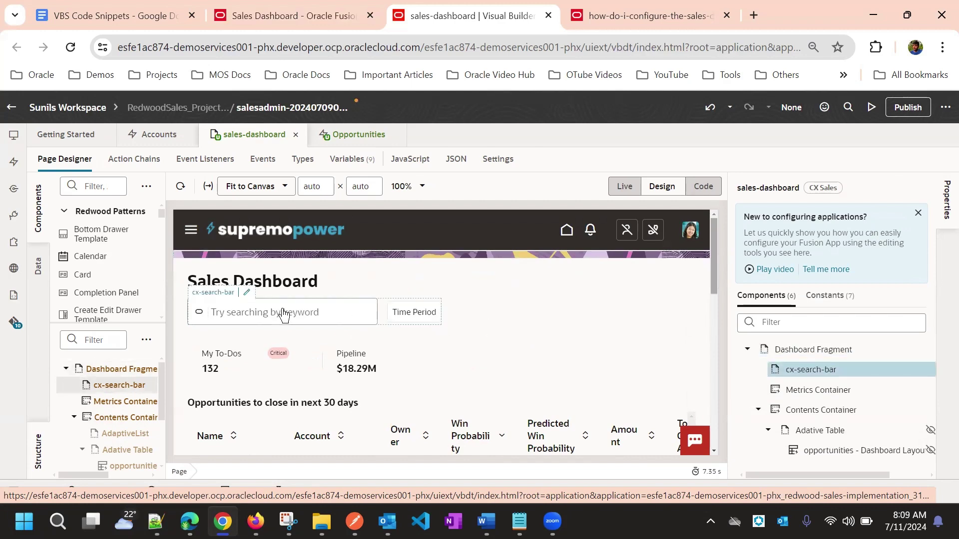
{"action": "scroll", "coordinate": [283, 315], "scroll_direction": "down", "scroll_amount": 2}
{"action": "left_click", "coordinate": [283, 286]}
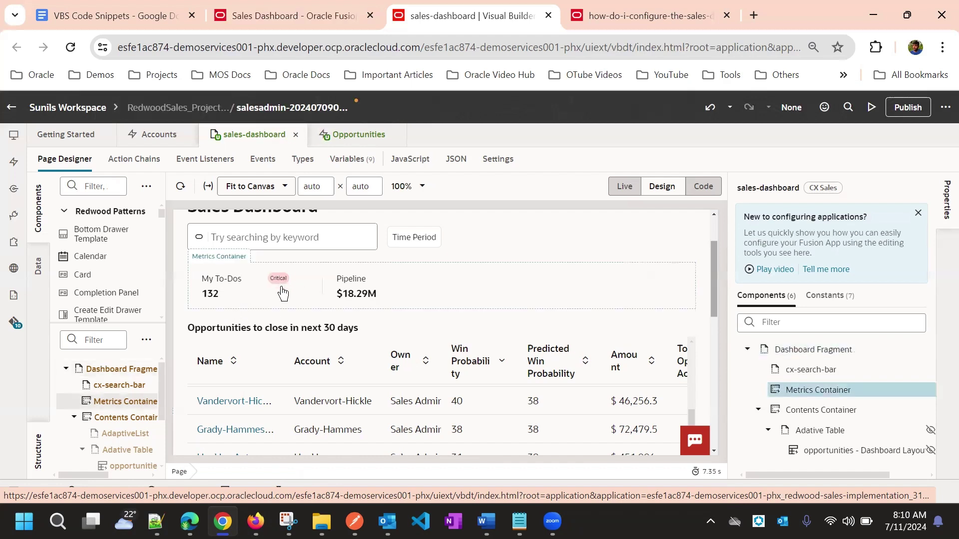
{"action": "left_click", "coordinate": [338, 14]}
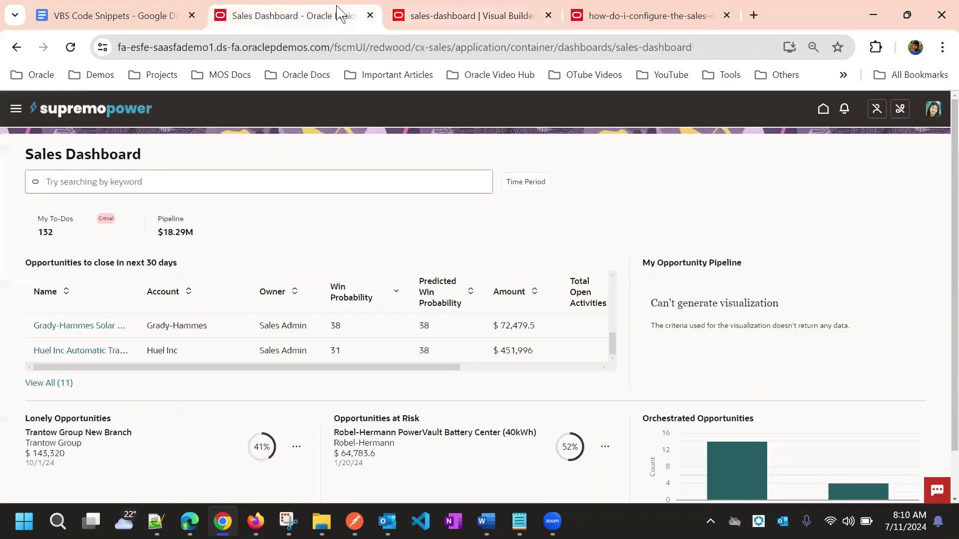
- Compare the My To-Dos task list with the Pipeline open opportunities on the live dashboard
{"action": "left_click", "coordinate": [68, 231]}
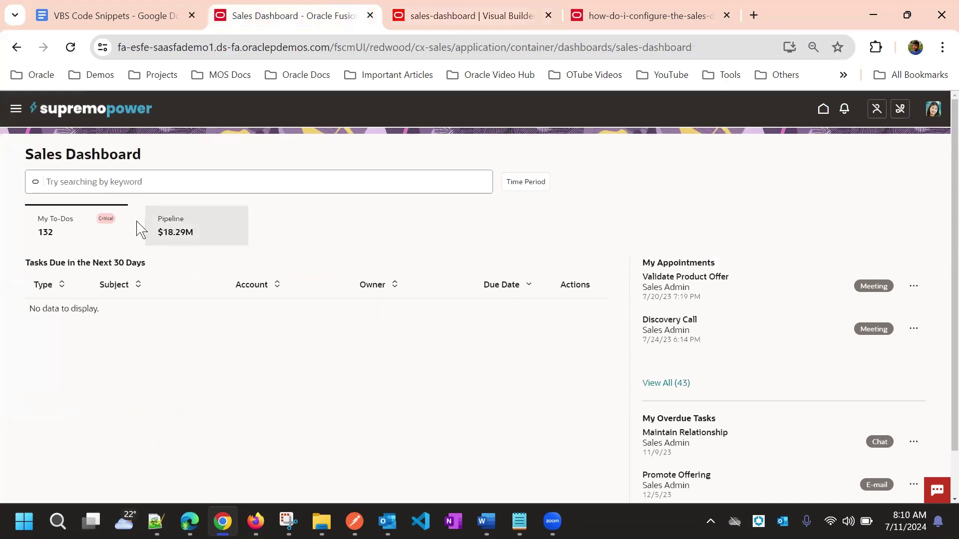
{"action": "left_click", "coordinate": [172, 220]}
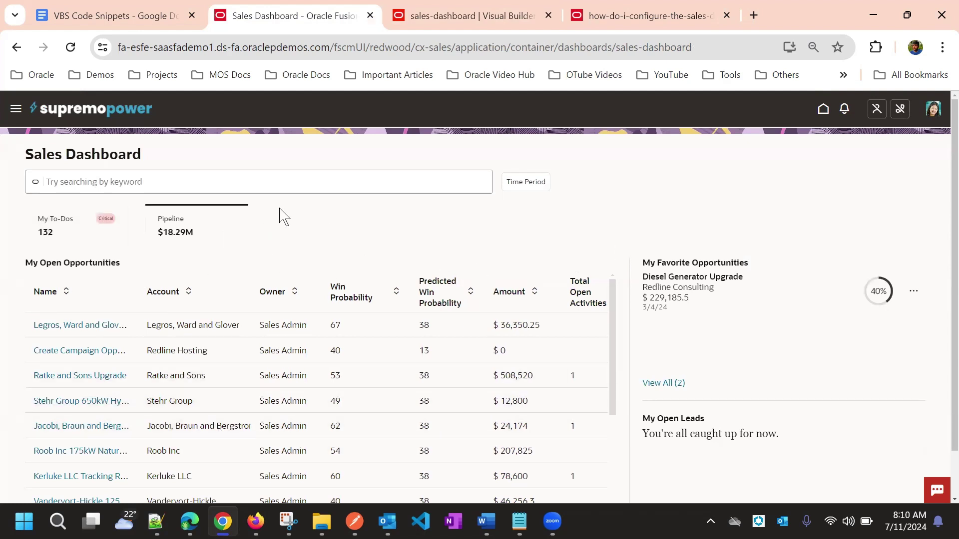
{"action": "left_click", "coordinate": [99, 218]}
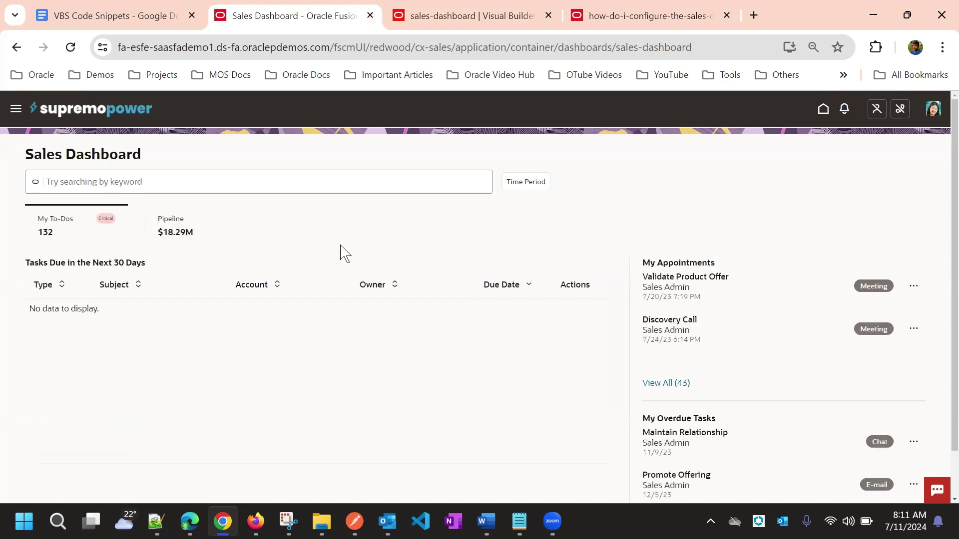
{"action": "left_click", "coordinate": [189, 231]}
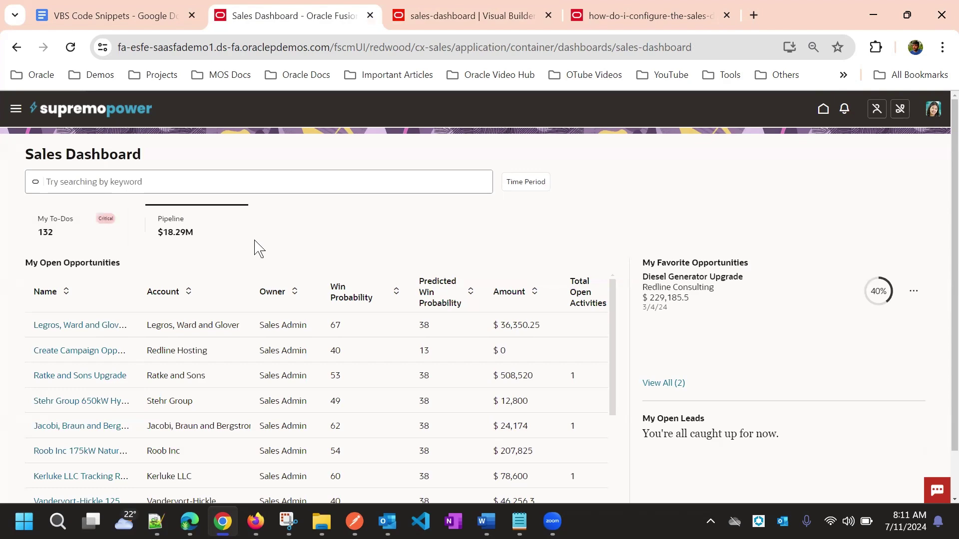
{"action": "scroll", "coordinate": [339, 264], "scroll_direction": "down", "scroll_amount": 1}
{"action": "scroll", "coordinate": [352, 248], "scroll_direction": "up", "scroll_amount": 1}
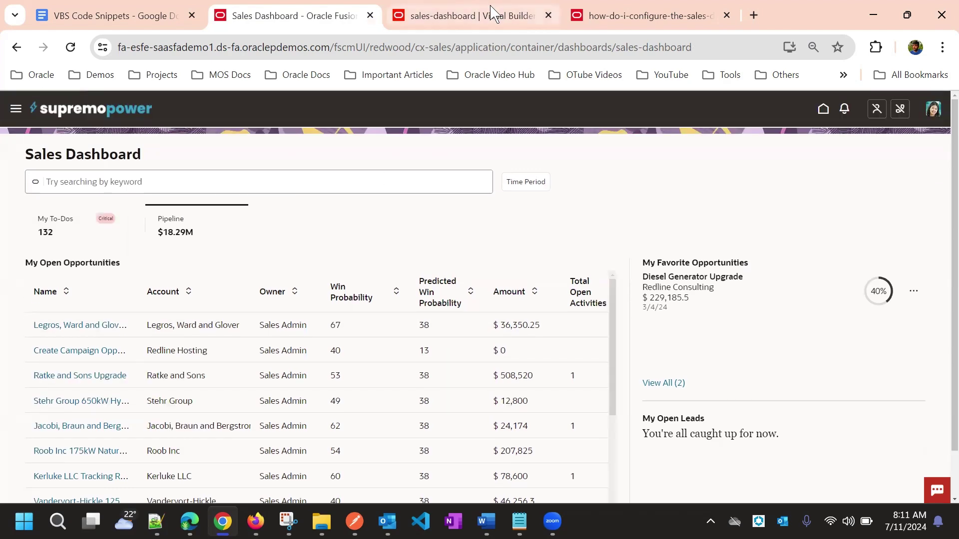
{"action": "key", "text": "ctrl+Tab"}
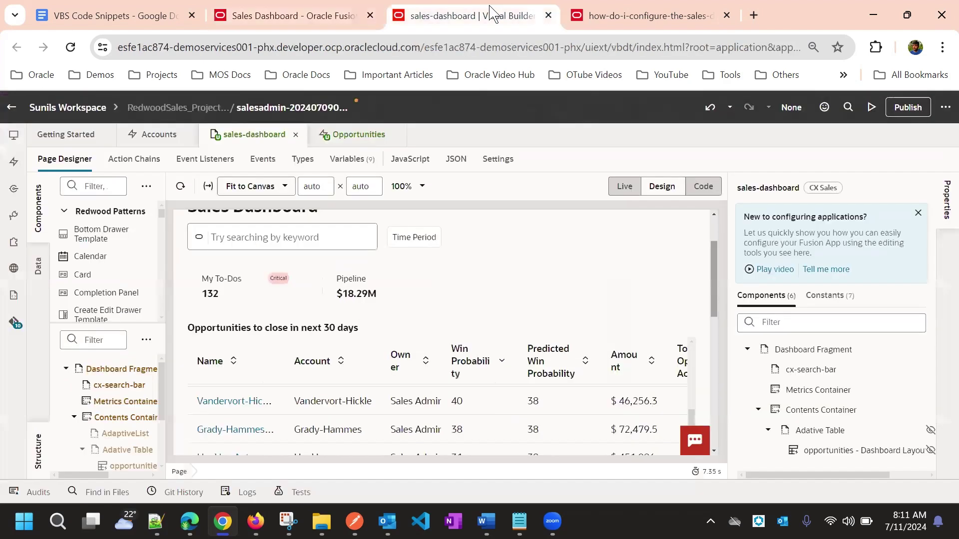
- Select the Metrics Container on the canvas and open its properties
{"action": "left_click", "coordinate": [471, 290]}
{"action": "scroll", "coordinate": [461, 329], "scroll_direction": "down", "scroll_amount": 1}
{"action": "left_click", "coordinate": [374, 289]}
{"action": "left_click", "coordinate": [371, 275]}
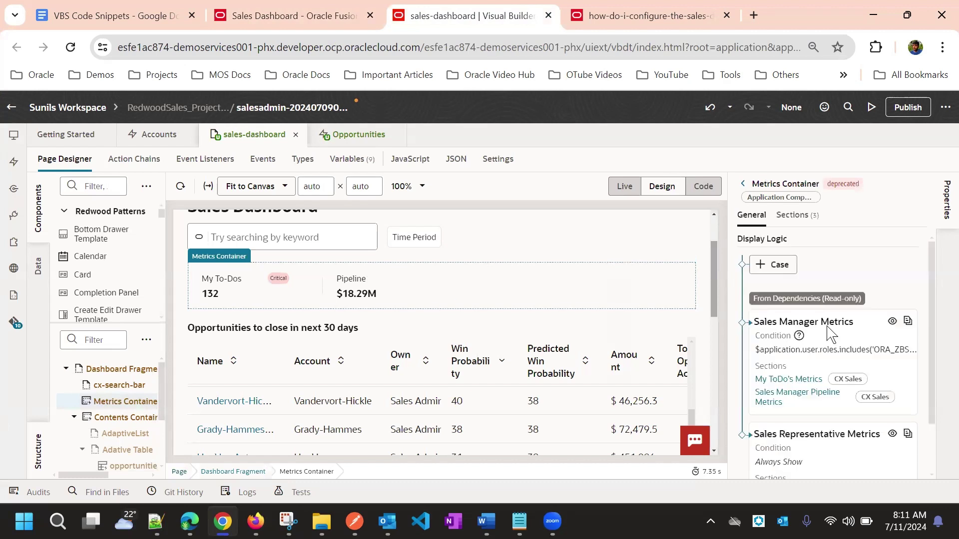
- Duplicate the Sales Representative Metrics display-logic case into an editable copy
{"action": "scroll", "coordinate": [829, 333], "scroll_direction": "down", "scroll_amount": 2}
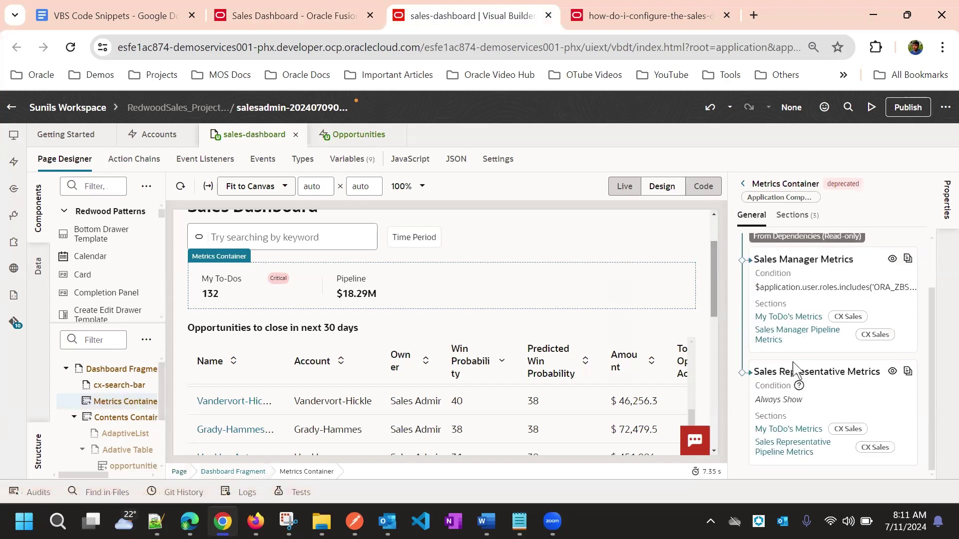
{"action": "scroll", "coordinate": [819, 320], "scroll_direction": "up", "scroll_amount": 2}
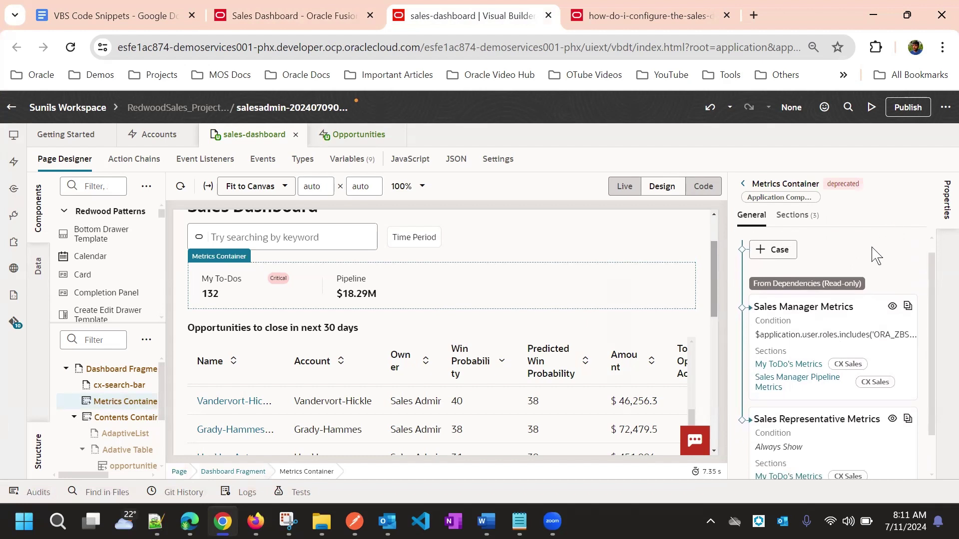
{"action": "scroll", "coordinate": [884, 247], "scroll_direction": "down", "scroll_amount": 2}
{"action": "scroll", "coordinate": [823, 301], "scroll_direction": "up", "scroll_amount": 2}
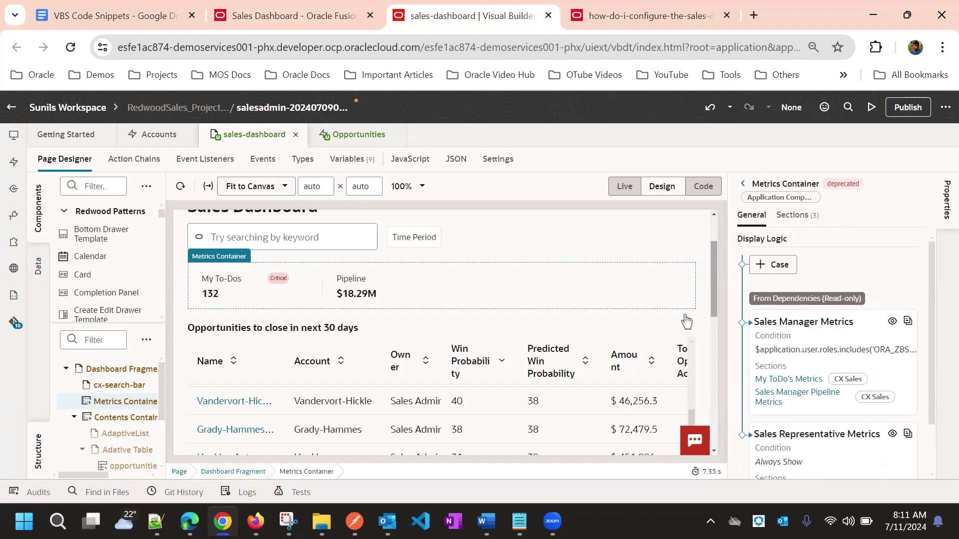
{"action": "scroll", "coordinate": [811, 299], "scroll_direction": "down", "scroll_amount": 2}
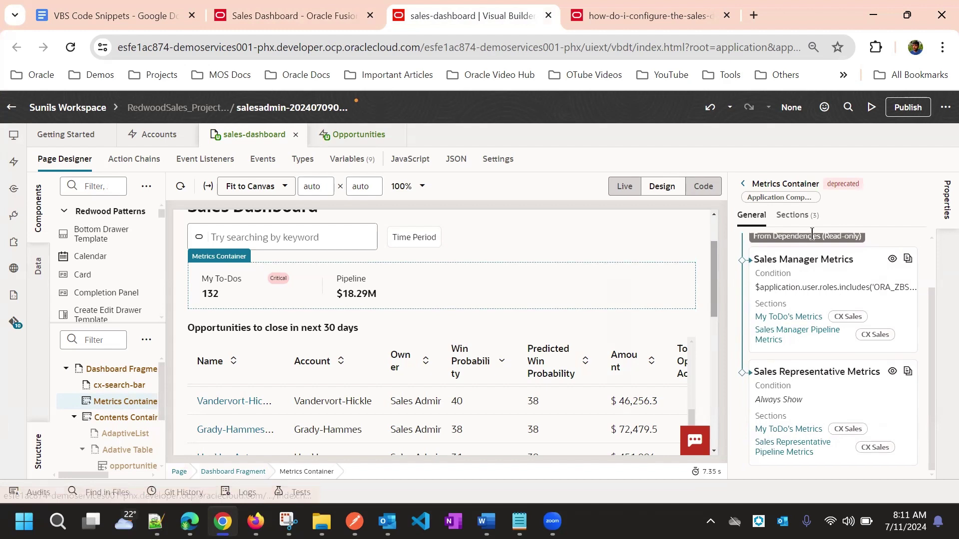
{"action": "scroll", "coordinate": [812, 280], "scroll_direction": "up", "scroll_amount": 2}
{"action": "scroll", "coordinate": [814, 339], "scroll_direction": "down", "scroll_amount": 2}
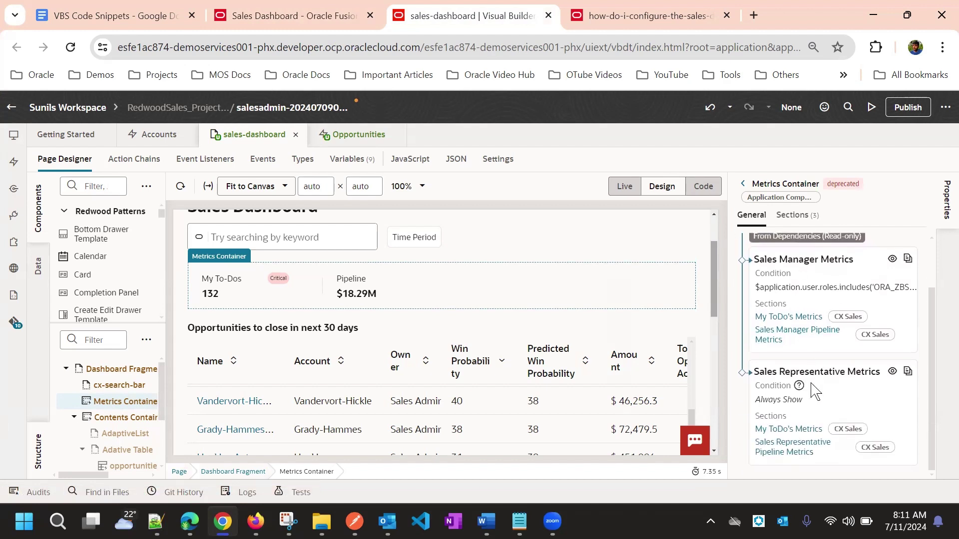
{"action": "scroll", "coordinate": [812, 372], "scroll_direction": "up", "scroll_amount": 2}
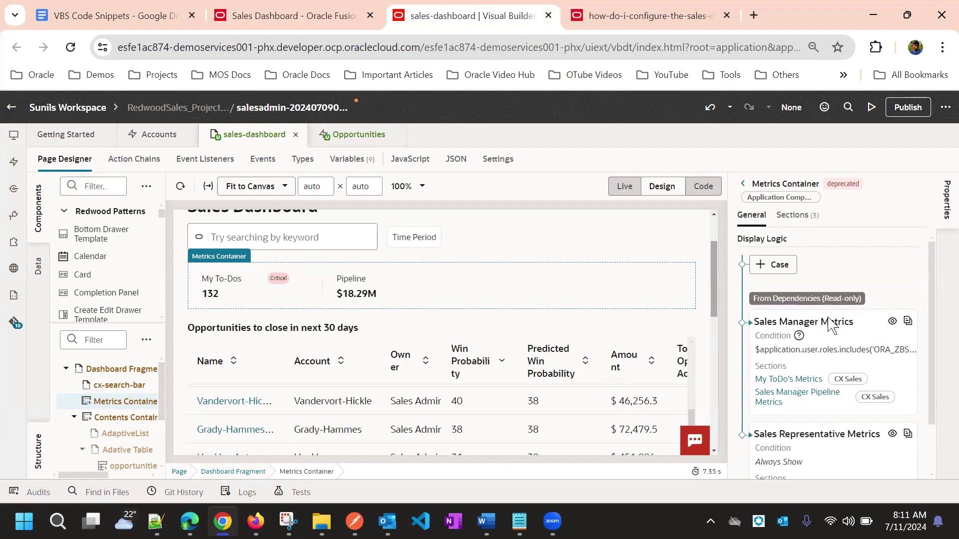
{"action": "scroll", "coordinate": [827, 315], "scroll_direction": "down", "scroll_amount": 2}
{"action": "scroll", "coordinate": [829, 315], "scroll_direction": "up", "scroll_amount": 2}
{"action": "scroll", "coordinate": [763, 329], "scroll_direction": "down", "scroll_amount": 2}
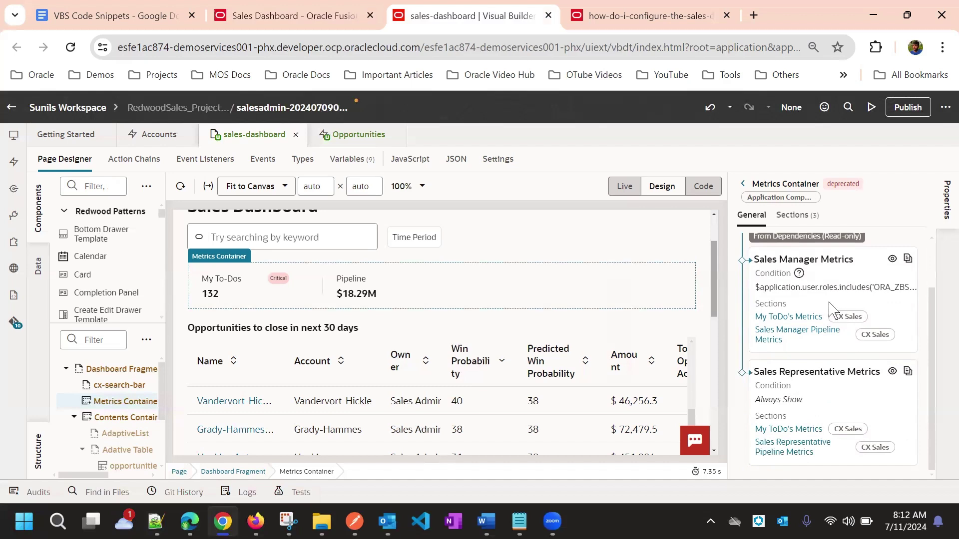
{"action": "scroll", "coordinate": [842, 315], "scroll_direction": "up", "scroll_amount": 2}
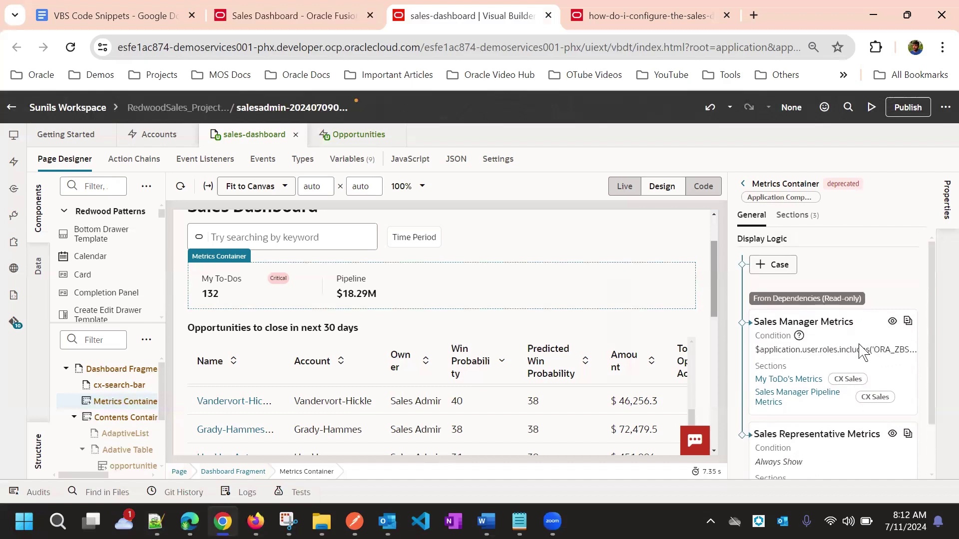
{"action": "scroll", "coordinate": [849, 328], "scroll_direction": "down", "scroll_amount": 2}
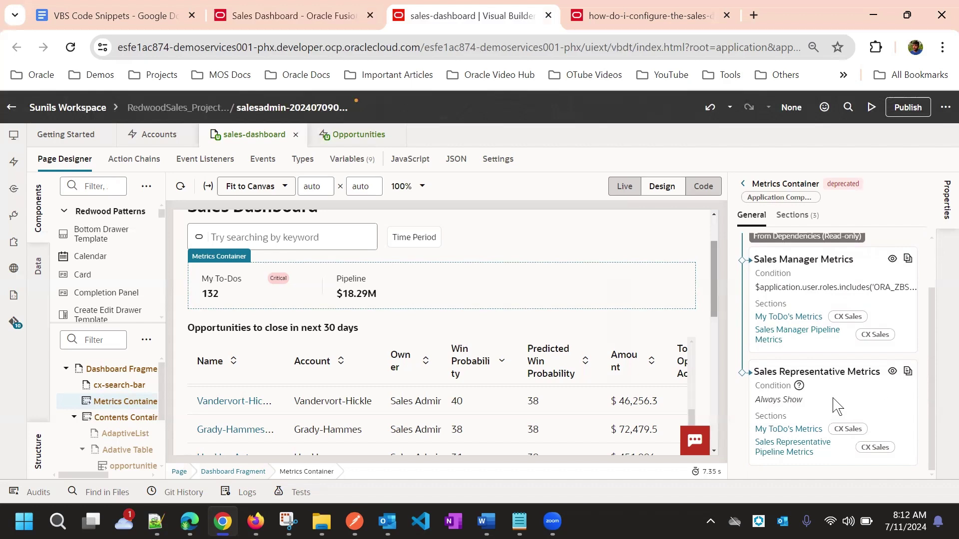
{"action": "scroll", "coordinate": [834, 400], "scroll_direction": "up", "scroll_amount": 2}
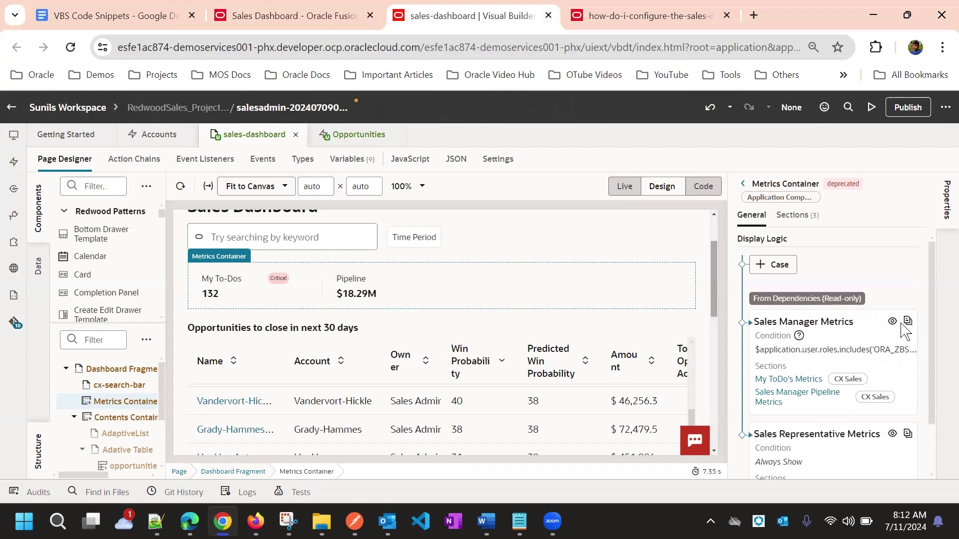
{"action": "scroll", "coordinate": [907, 339], "scroll_direction": "down", "scroll_amount": 1}
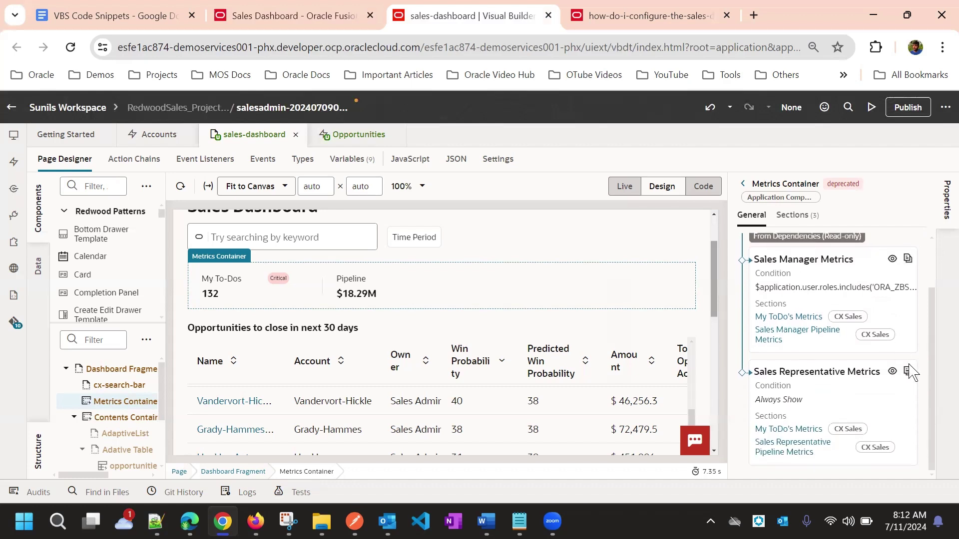
{"action": "left_click", "coordinate": [908, 372]}
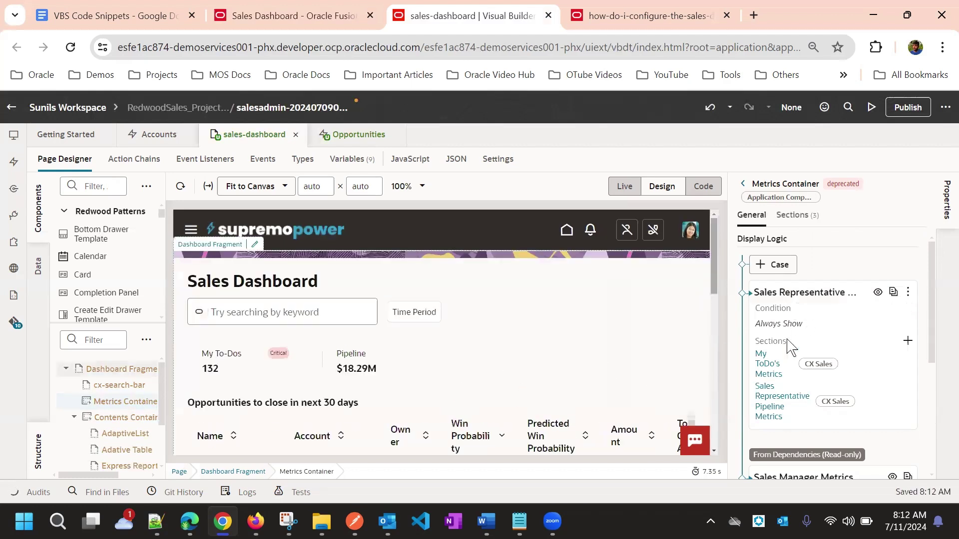
{"action": "scroll", "coordinate": [824, 325], "scroll_direction": "down", "scroll_amount": 4}
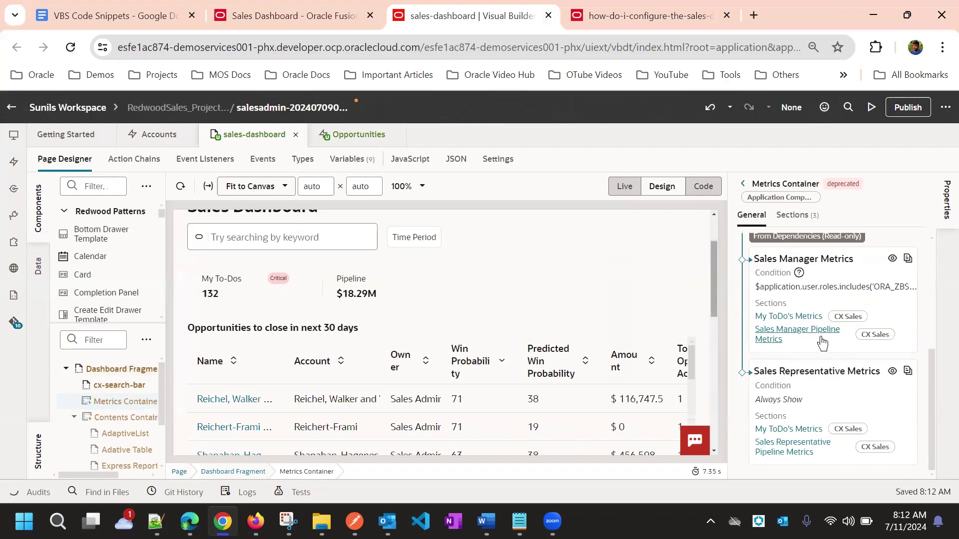
{"action": "scroll", "coordinate": [804, 336], "scroll_direction": "up", "scroll_amount": 4}
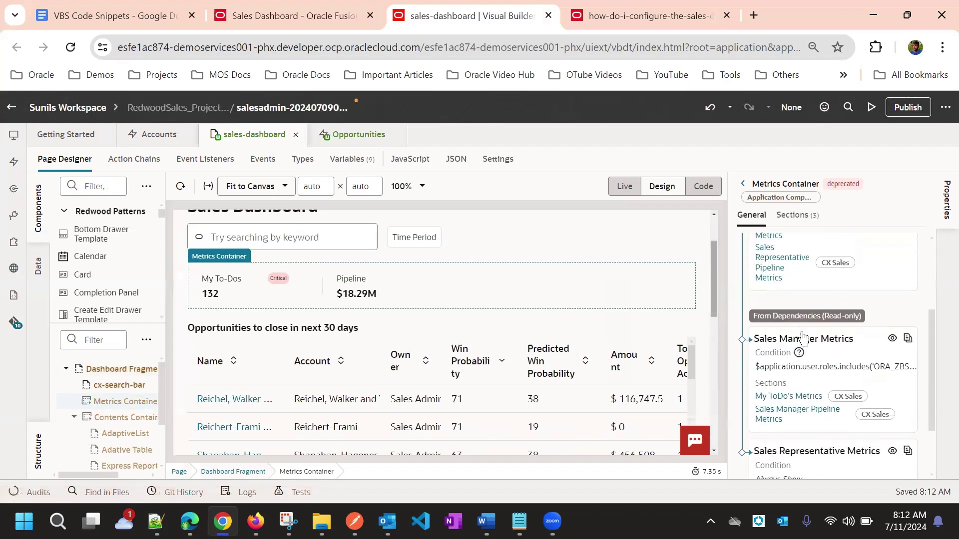
{"action": "scroll", "coordinate": [819, 340], "scroll_direction": "down", "scroll_amount": 2}
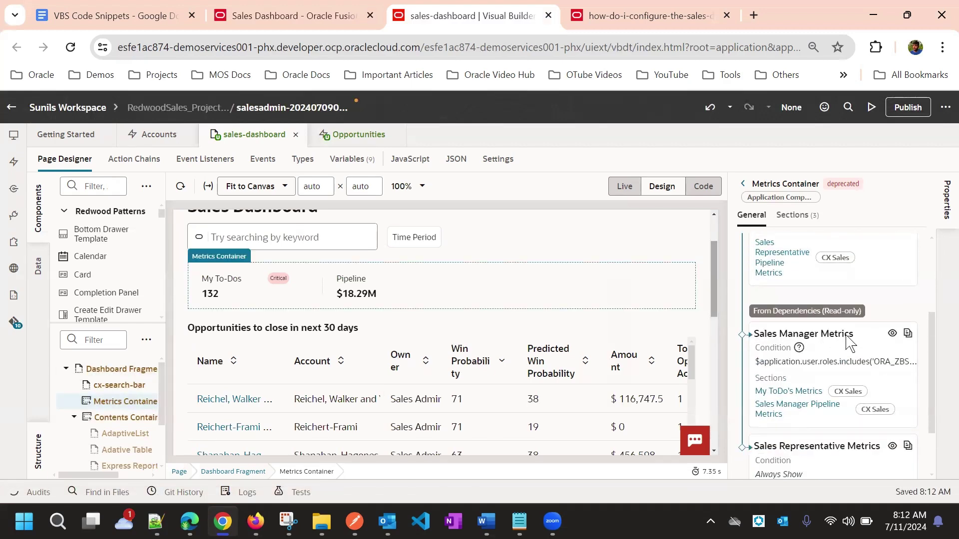
{"action": "left_click", "coordinate": [892, 334]}
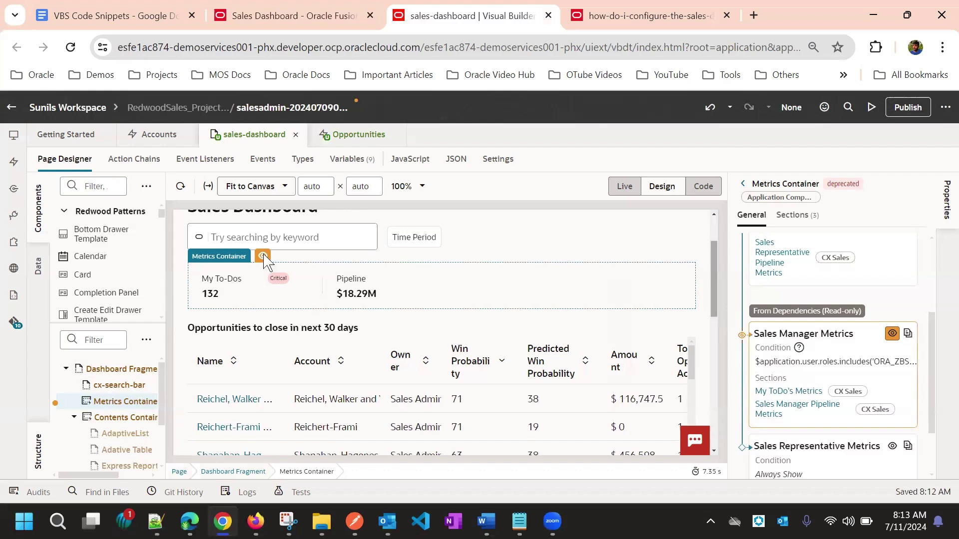
{"action": "left_click", "coordinate": [892, 333]}
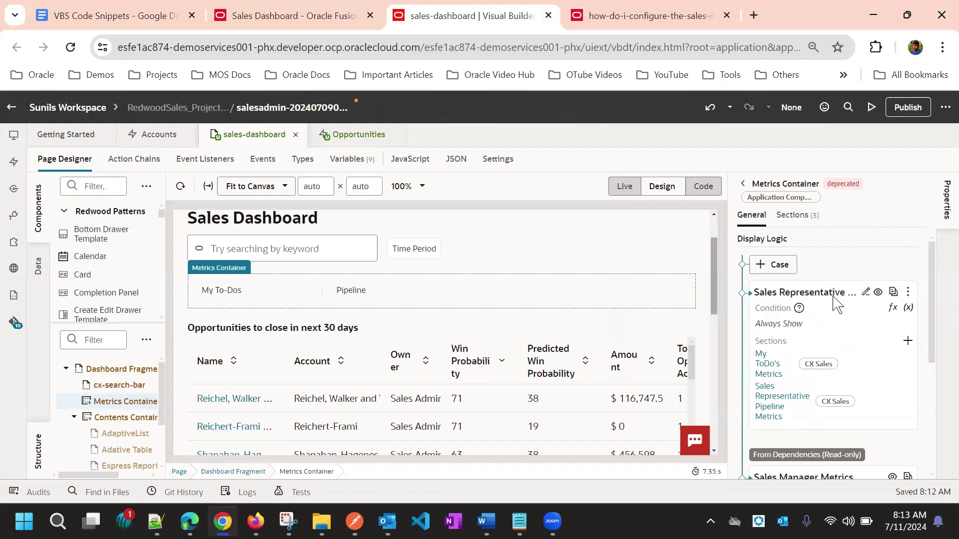
{"action": "scroll", "coordinate": [833, 315], "scroll_direction": "down", "scroll_amount": 4}
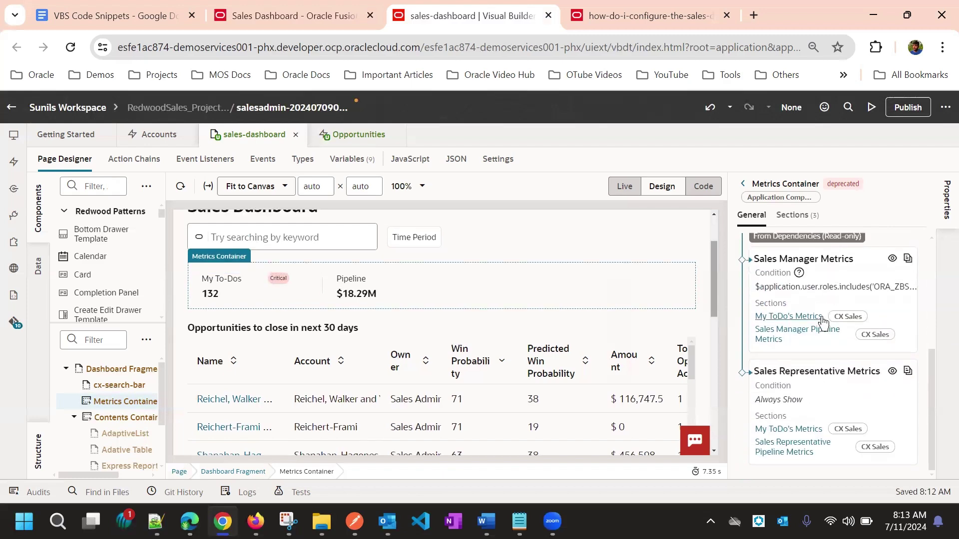
{"action": "scroll", "coordinate": [838, 330], "scroll_direction": "up", "scroll_amount": 4}
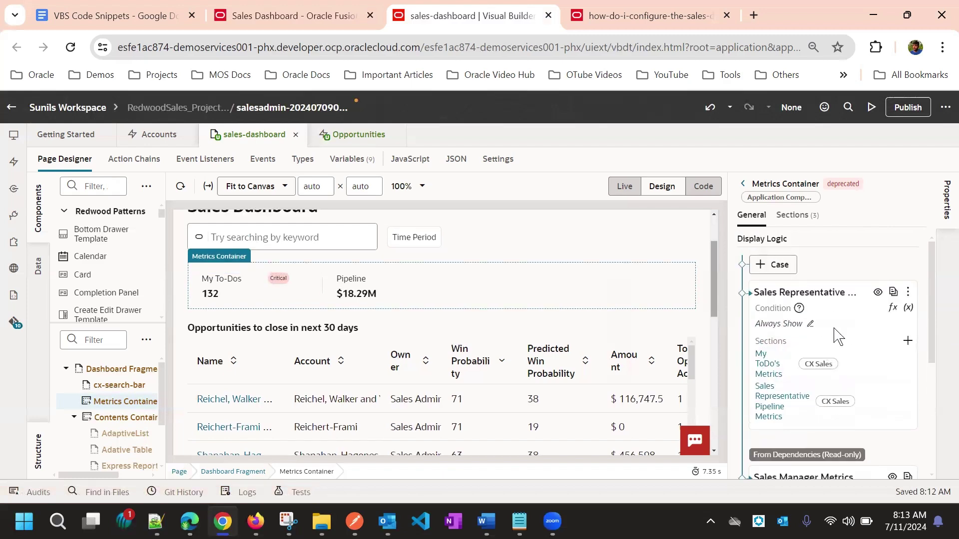
{"action": "mouse_move", "coordinate": [757, 379]}
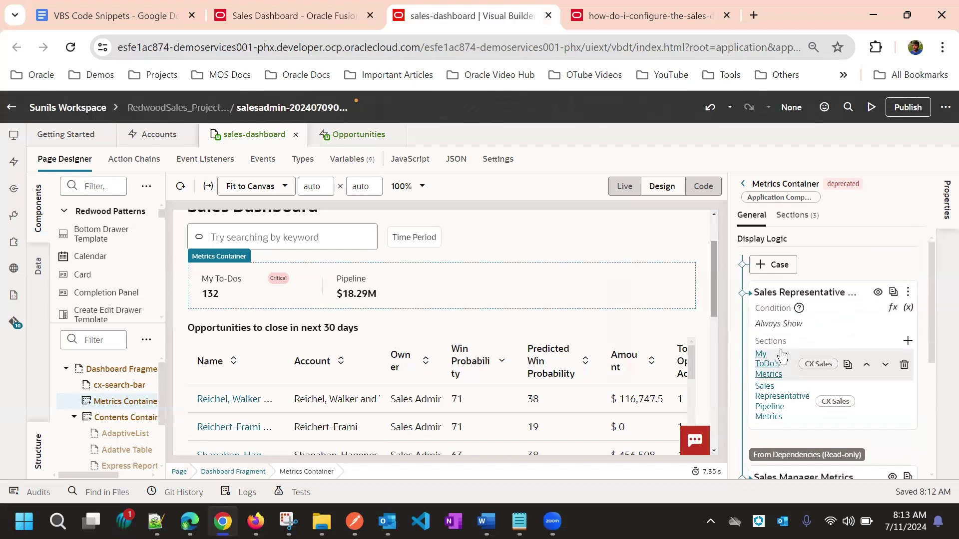
{"action": "mouse_move", "coordinate": [801, 296]}
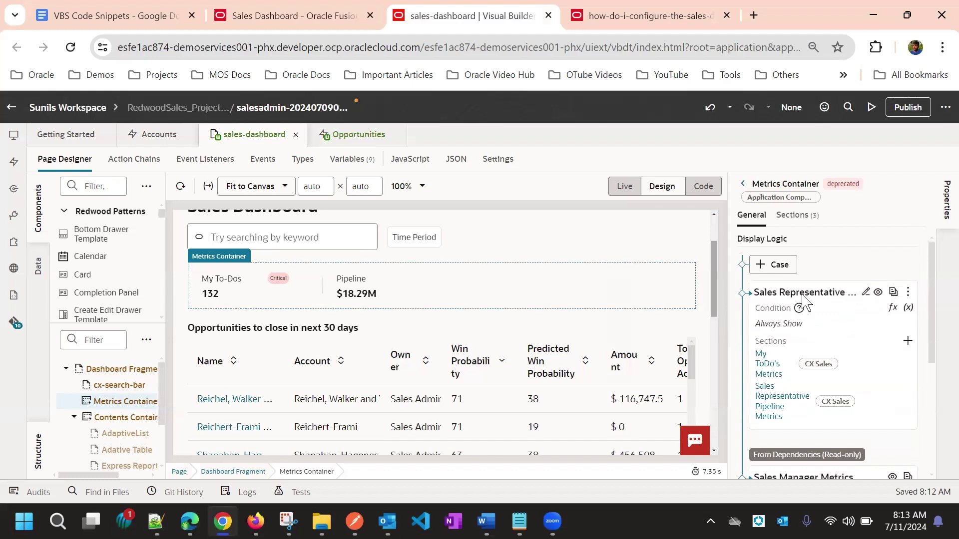
{"action": "mouse_move", "coordinate": [781, 387]}
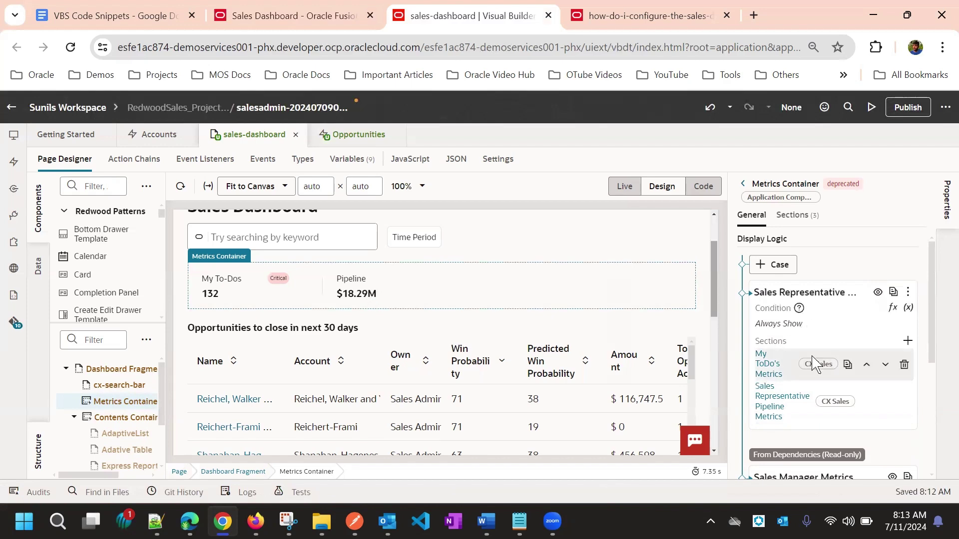
{"action": "scroll", "coordinate": [841, 325], "scroll_direction": "down", "scroll_amount": 3}
{"action": "scroll", "coordinate": [793, 367], "scroll_direction": "up", "scroll_amount": 3}
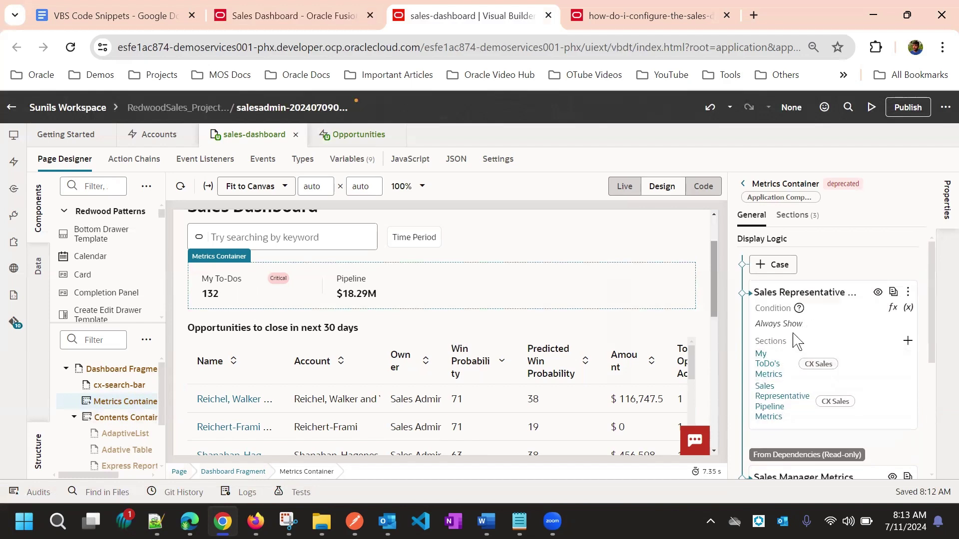
- Add a new section titled myTargetBusiness to the Sales Representative case
{"action": "left_click", "coordinate": [908, 342]}
{"action": "left_click", "coordinate": [785, 374]}
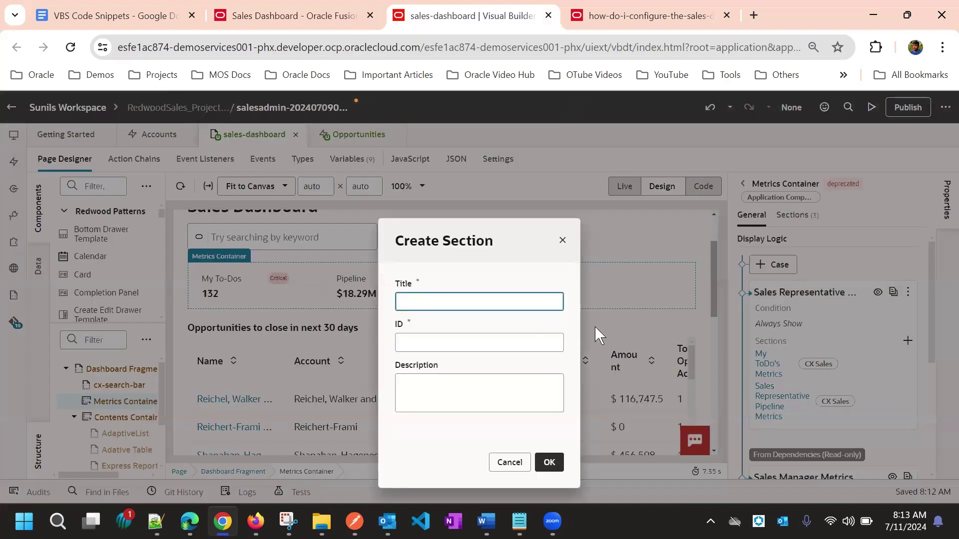
{"action": "type", "text": "myTargetBusin"}
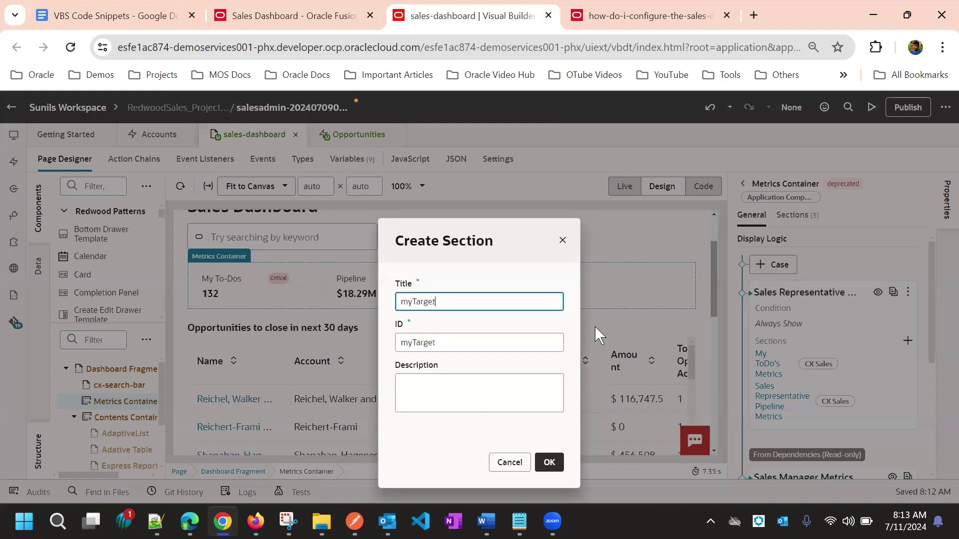
{"action": "type", "text": "ess"}
{"action": "left_click", "coordinate": [549, 462]}
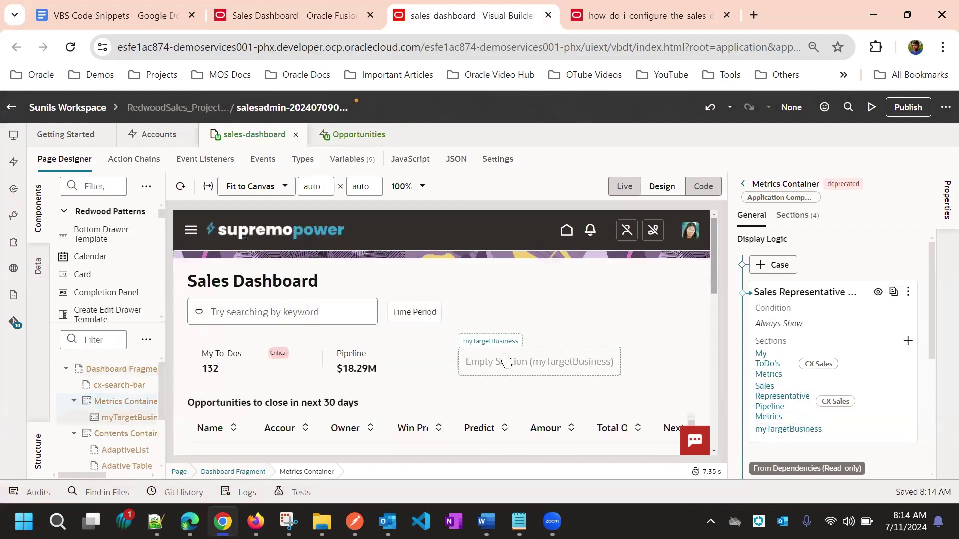
- Show the myTargetBusiness template in Code view and add a blank line inside it
{"action": "scroll", "coordinate": [504, 360], "scroll_direction": "down", "scroll_amount": 2}
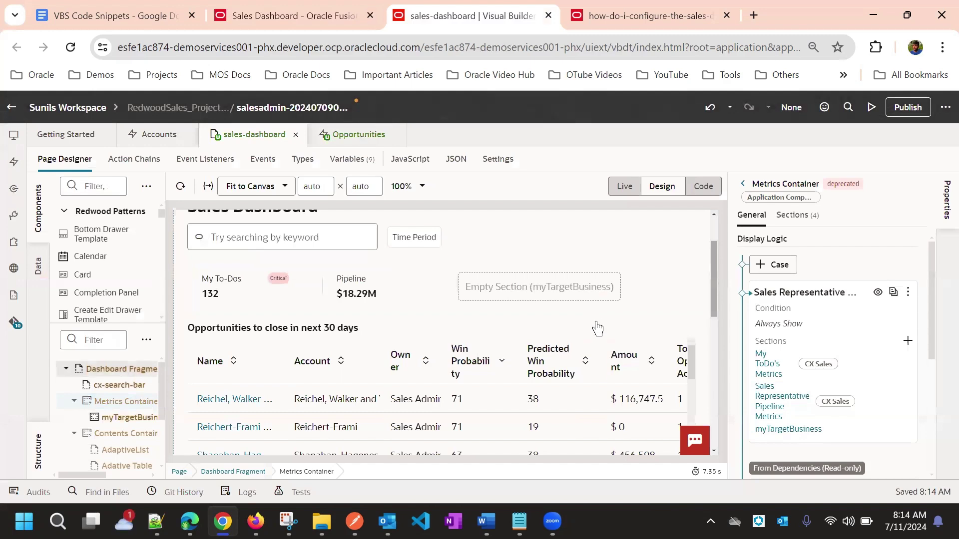
{"action": "scroll", "coordinate": [786, 389], "scroll_direction": "down", "scroll_amount": 2}
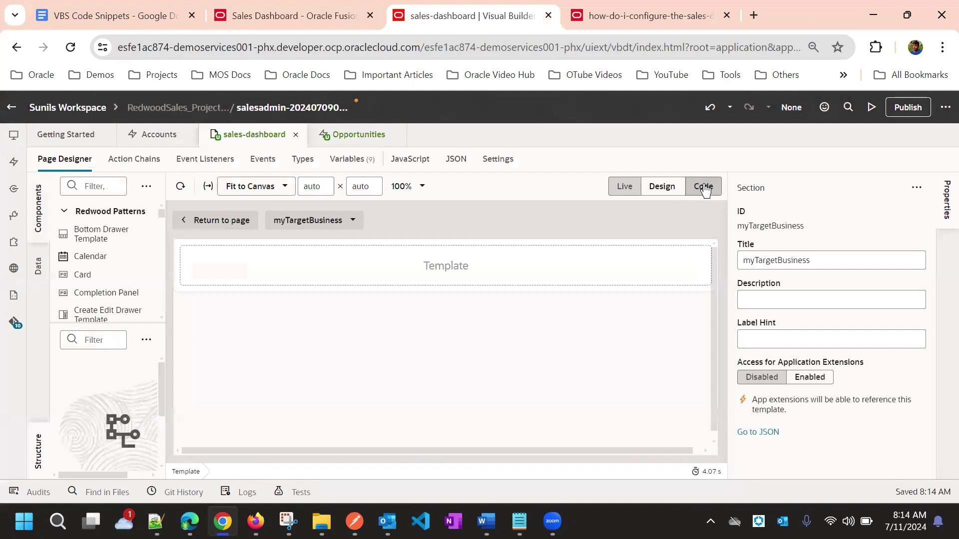
{"action": "left_click", "coordinate": [703, 187]}
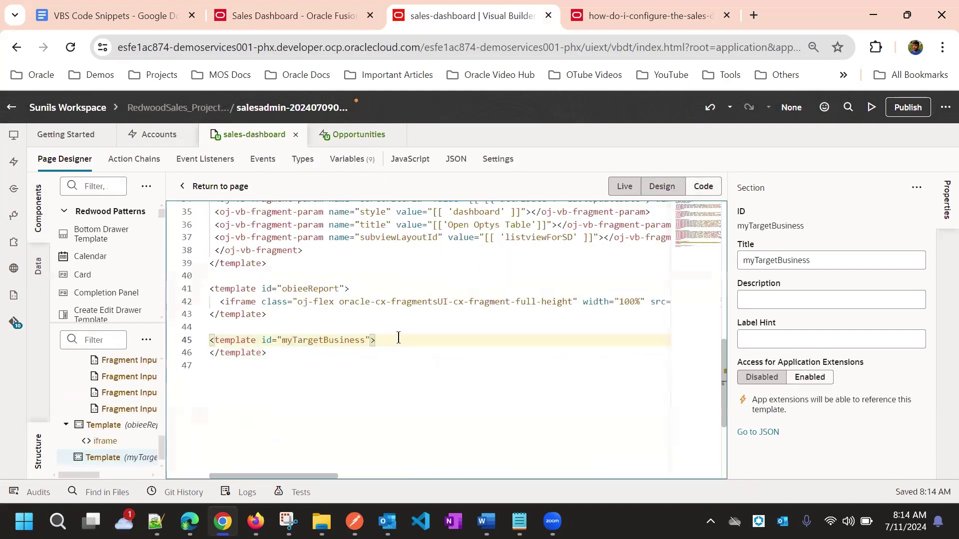
{"action": "key", "text": "Return"}
{"action": "key", "text": "Return"}
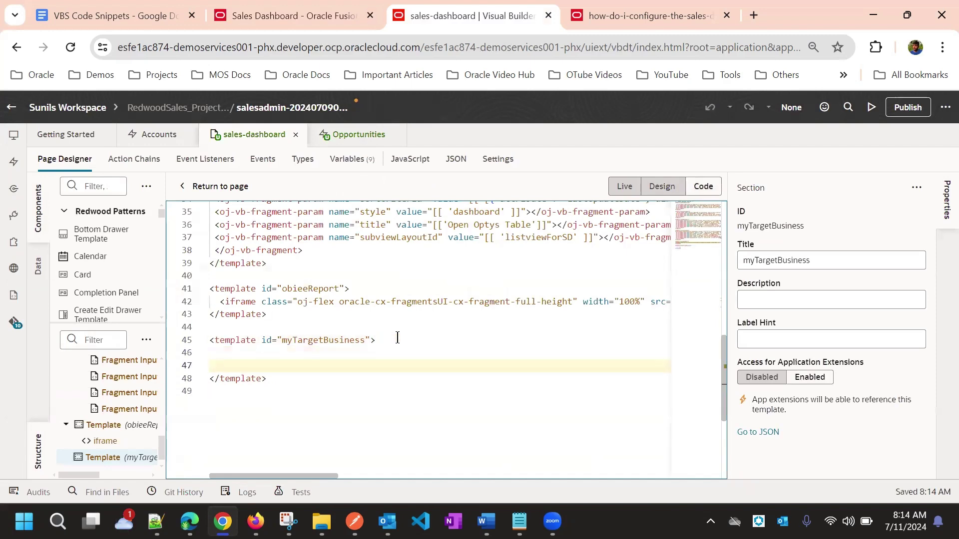
- In the VBS Code Snippets doc, select the <oj-vb-fragment> metric-card block under heading 24
{"action": "left_click", "coordinate": [80, 13]}
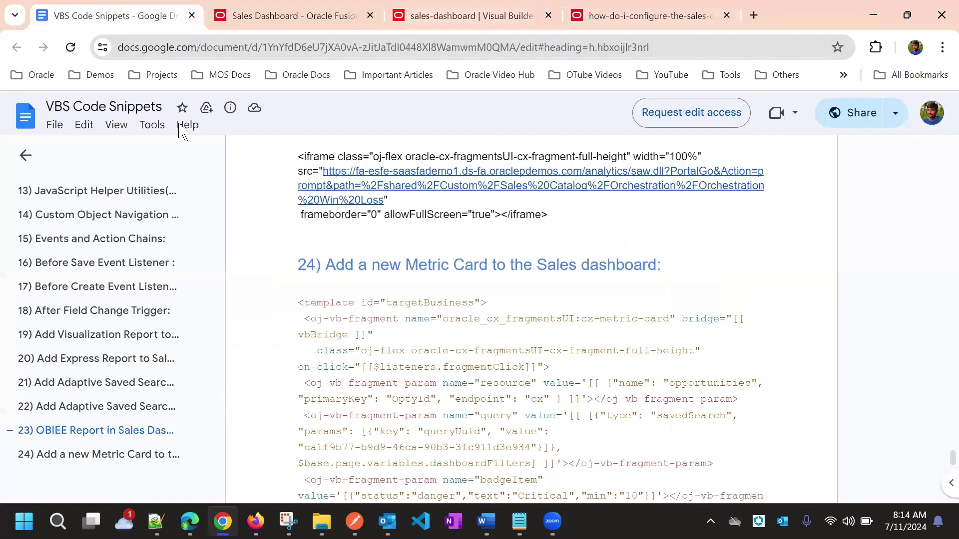
{"action": "scroll", "coordinate": [350, 341], "scroll_direction": "down", "scroll_amount": 3}
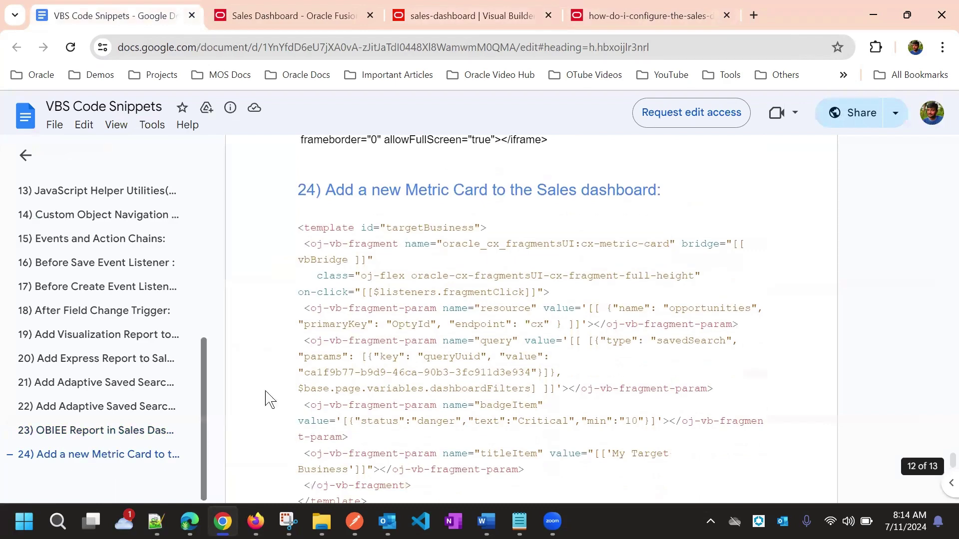
{"action": "scroll", "coordinate": [350, 341], "scroll_direction": "up", "scroll_amount": 2}
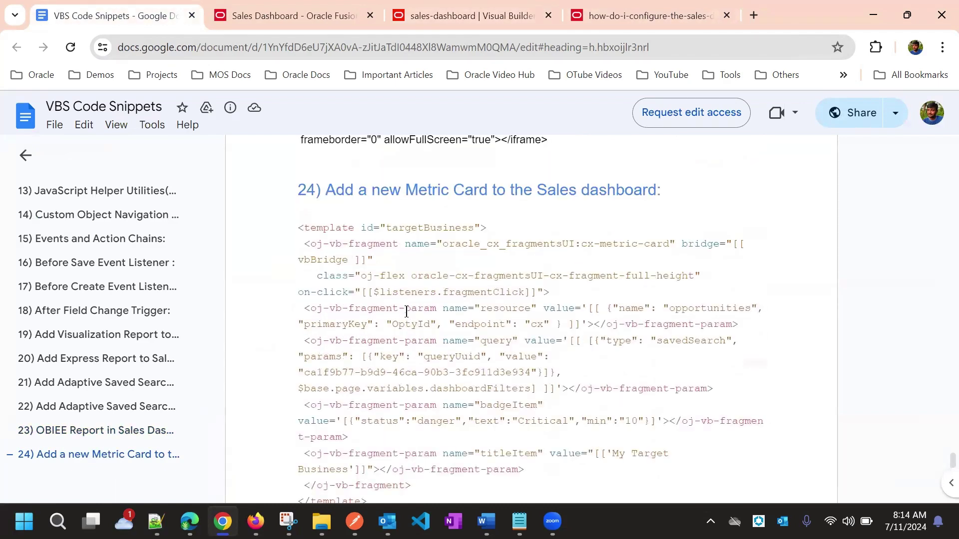
{"action": "left_click_drag", "start_coordinate": [301, 243], "coordinate": [458, 333]}
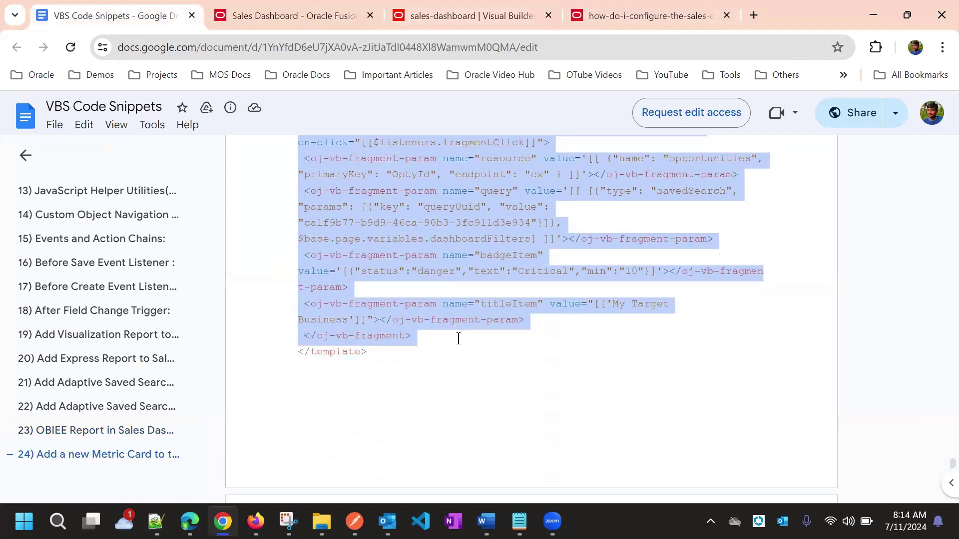
{"action": "scroll", "coordinate": [478, 306], "scroll_direction": "up", "scroll_amount": 2}
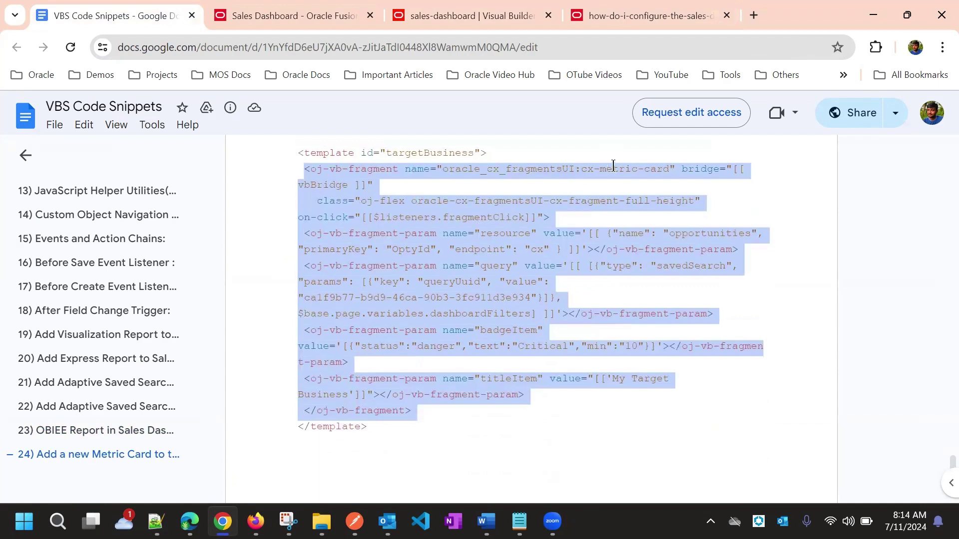
- Back in the sales-dashboard page, filter the Components list by 'metric'
{"action": "left_click", "coordinate": [472, 16]}
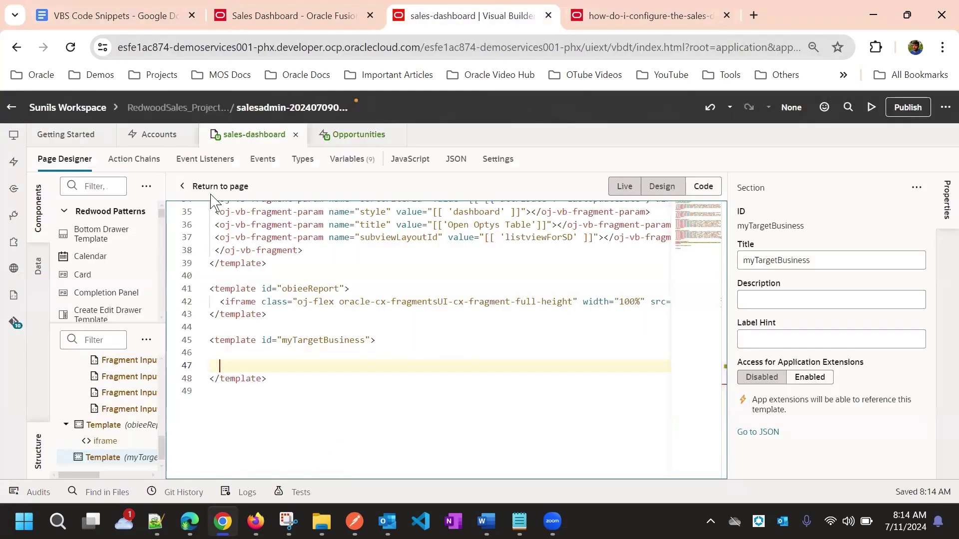
{"action": "left_click", "coordinate": [78, 184]}
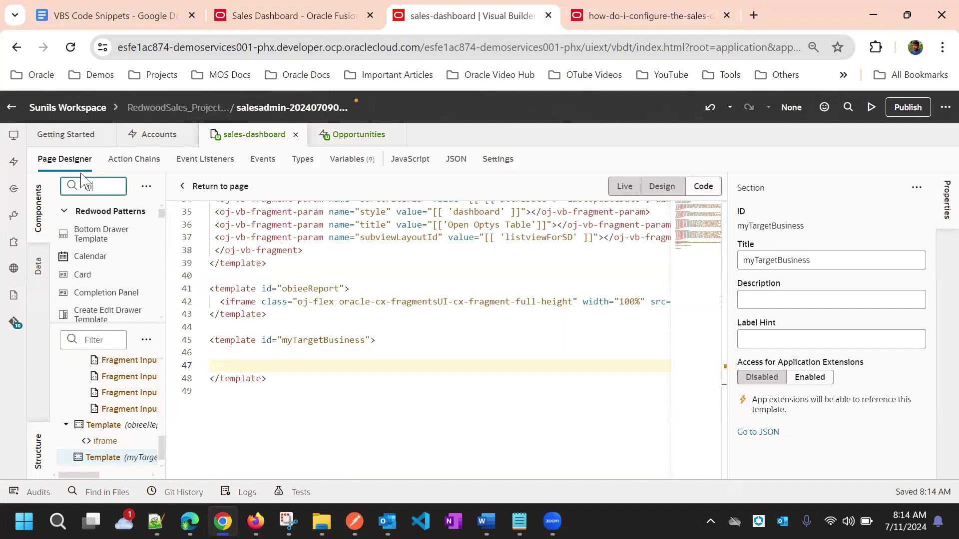
{"action": "type", "text": "metric"}
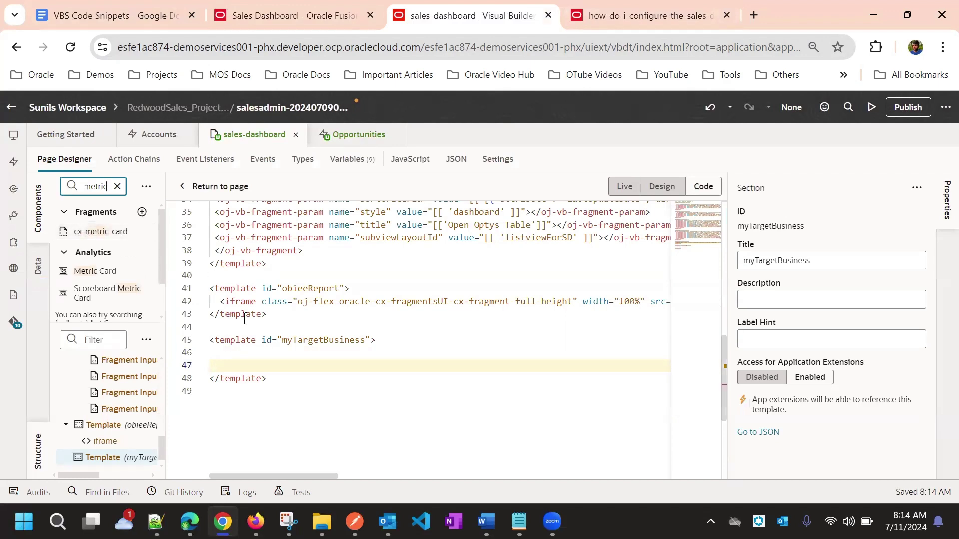
- Recheck the snippet doc, then place the cursor on line 46 inside the myTargetBusiness template
{"action": "left_click", "coordinate": [132, 15]}
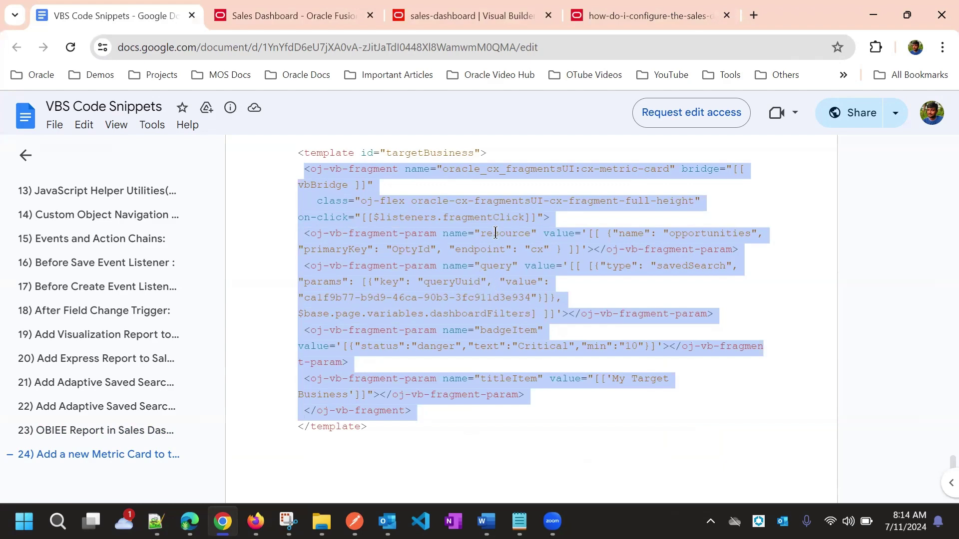
{"action": "left_click", "coordinate": [497, 11]}
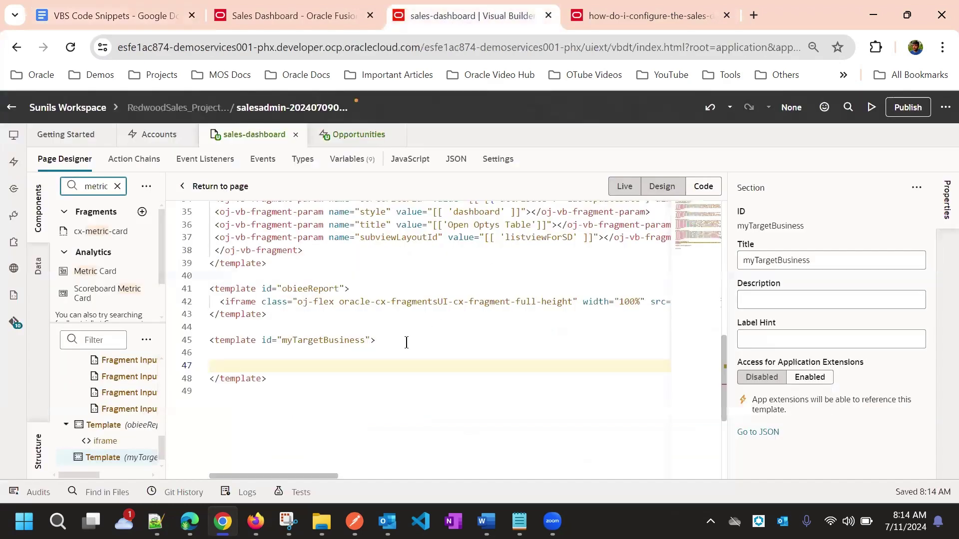
{"action": "left_click", "coordinate": [224, 356]}
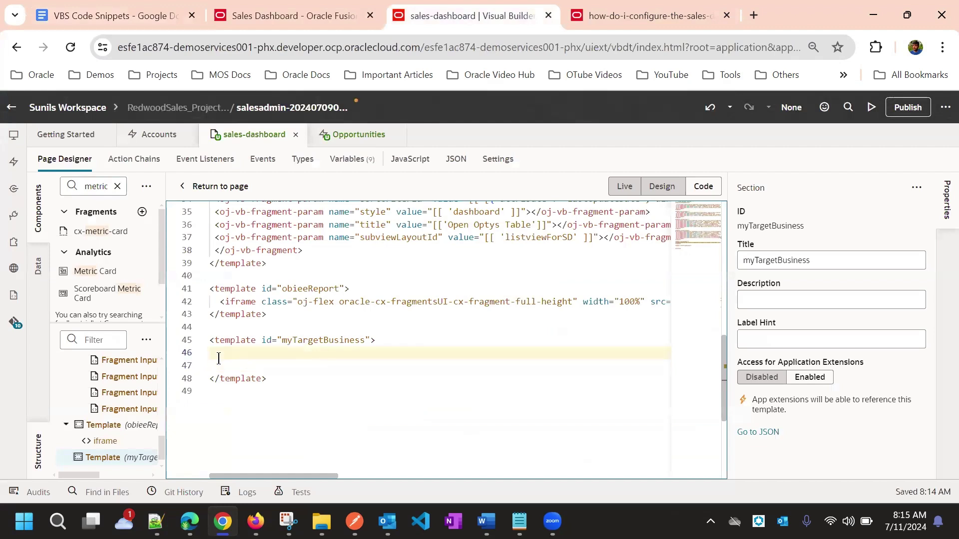
- Paste the cx-metric-card fragment and join its class attribute onto line 46
{"action": "key", "text": "ctrl+v"}
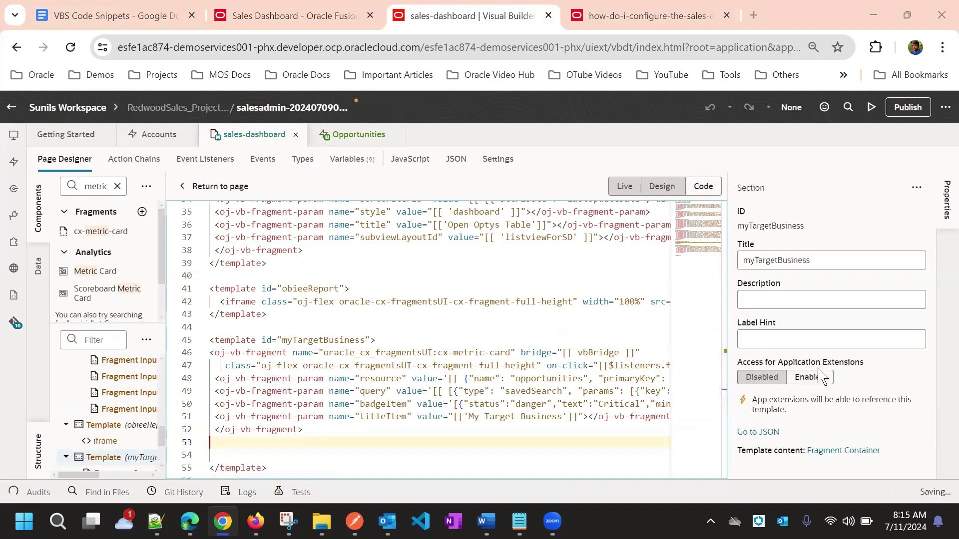
{"action": "left_click", "coordinate": [945, 202]}
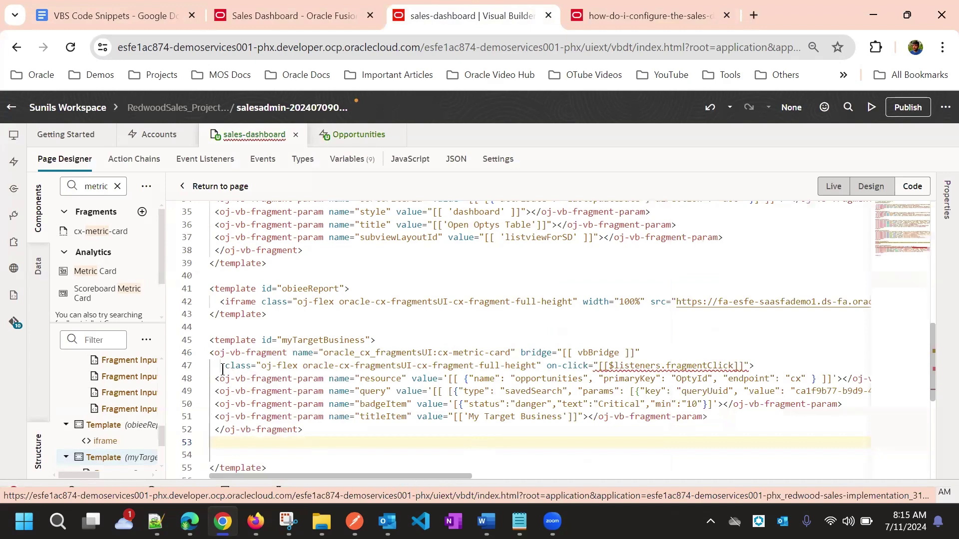
{"action": "left_click", "coordinate": [661, 349]}
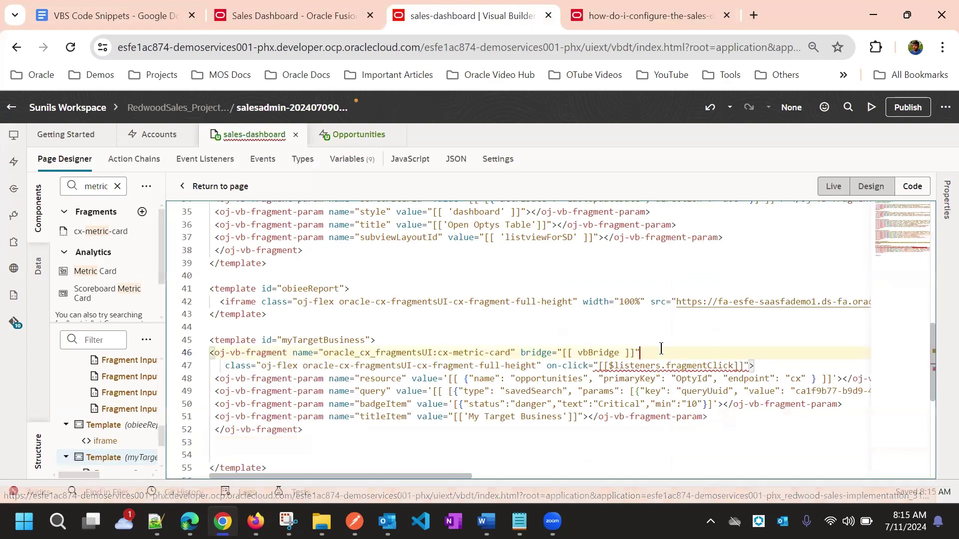
{"action": "key", "text": "Delete"}
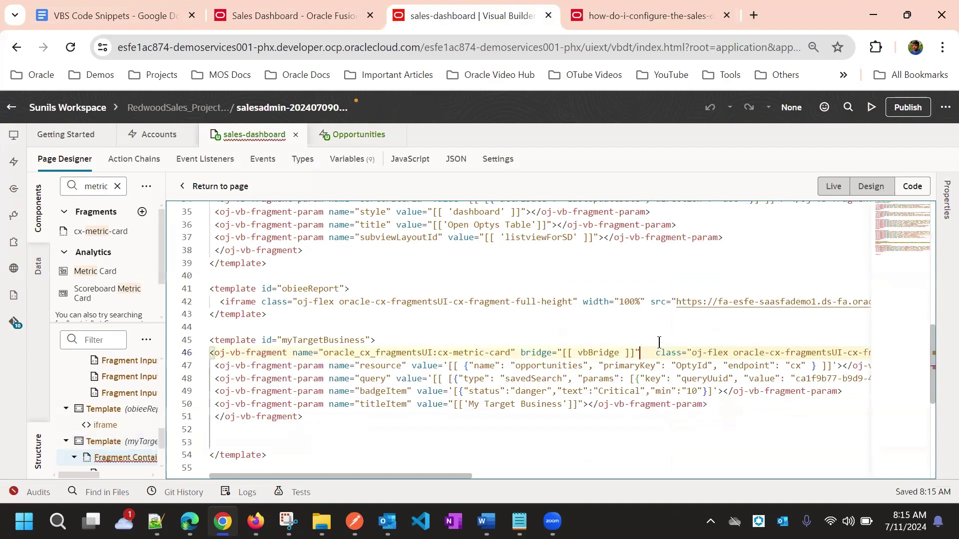
{"action": "key", "text": "Delete"}
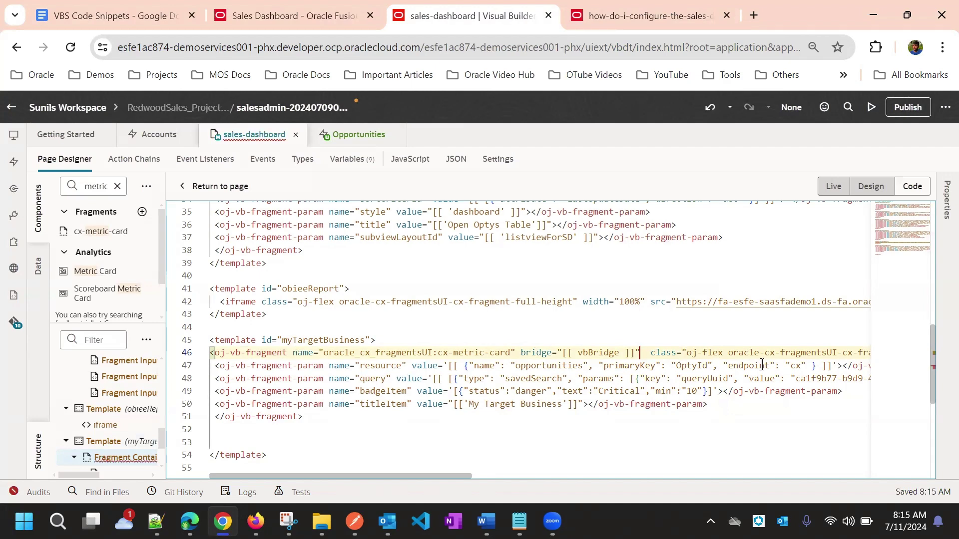
- Review the pasted fragment's opportunities resource and savedSearch query parameters
{"action": "left_click_drag", "start_coordinate": [451, 475], "coordinate": [428, 475]}
{"action": "left_click_drag", "start_coordinate": [447, 477], "coordinate": [403, 488]}
{"action": "left_click", "coordinate": [559, 365]}
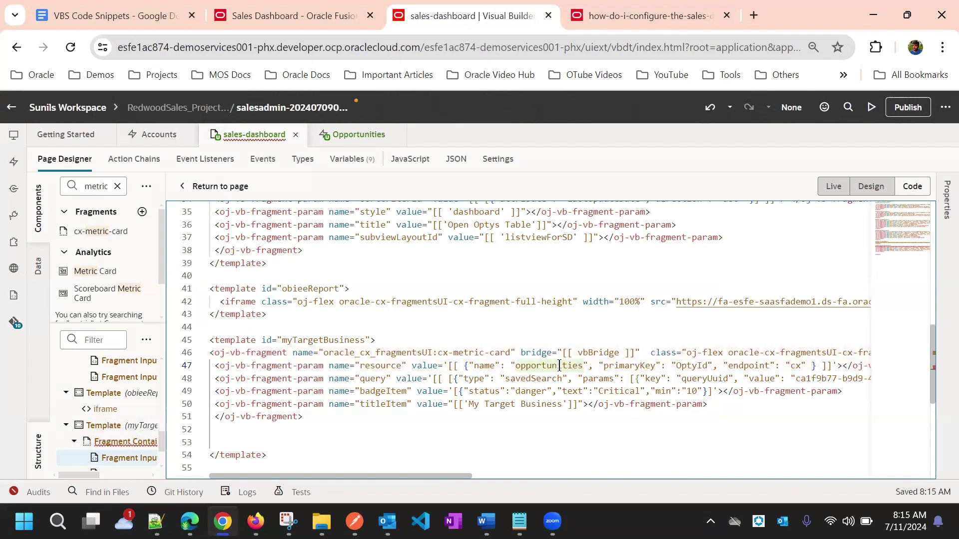
{"action": "left_click", "coordinate": [697, 366]}
{"action": "mouse_move", "coordinate": [456, 475]}
{"action": "left_mouse_down"}
{"action": "mouse_move", "coordinate": [491, 477]}
{"action": "mouse_move", "coordinate": [457, 467]}
{"action": "left_mouse_up"}
{"action": "left_click", "coordinate": [562, 379]}
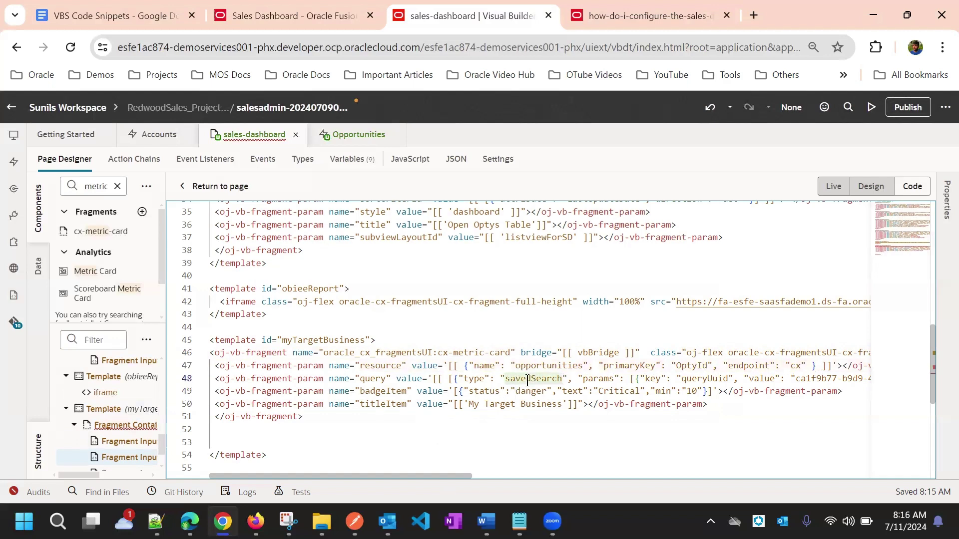
- Scroll sideways to read the queryUuid value on line 48, then view the live Sales Dashboard
{"action": "left_click_drag", "start_coordinate": [460, 477], "coordinate": [561, 476]}
{"action": "left_click", "coordinate": [448, 381]}
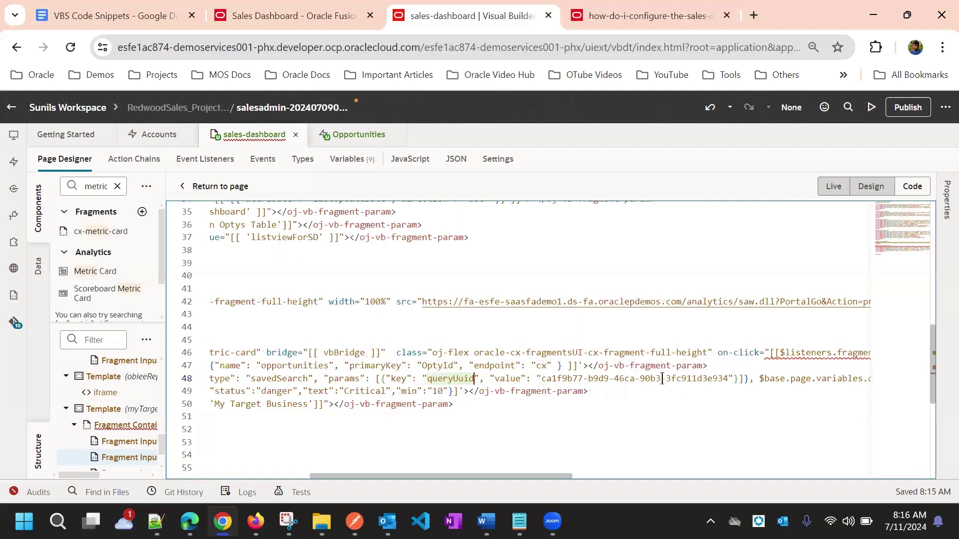
{"action": "left_click", "coordinate": [540, 380]}
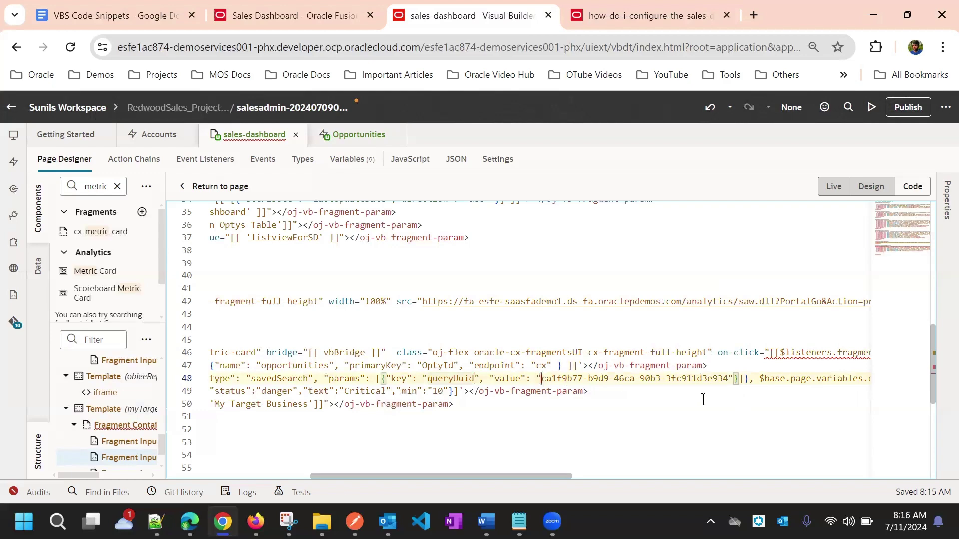
{"action": "left_click_drag", "start_coordinate": [569, 475], "coordinate": [687, 498]}
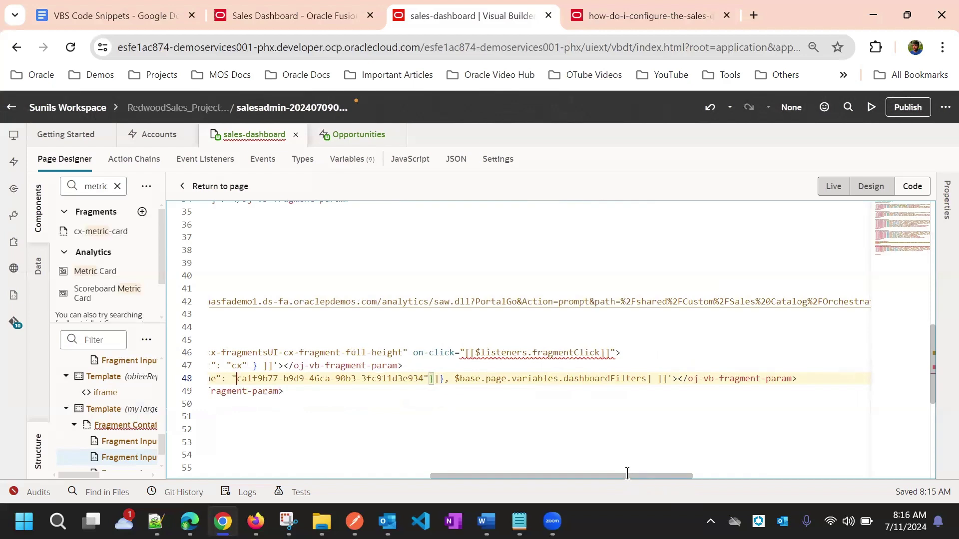
{"action": "left_click_drag", "start_coordinate": [627, 476], "coordinate": [479, 476]}
{"action": "key", "text": "ctrl+shift+Tab"}
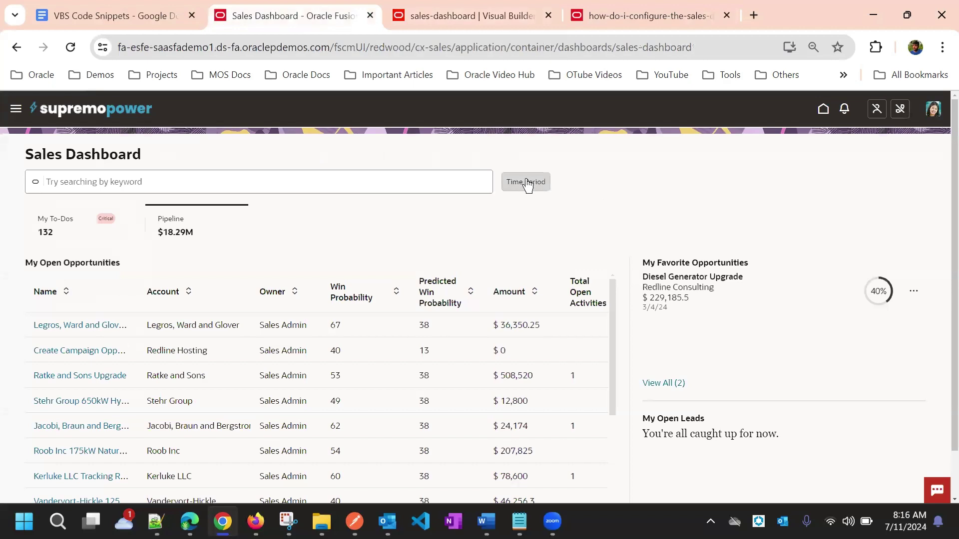
- Compare the metric-card code with the live Sales Dashboard, switching between the two tabs
{"action": "left_click", "coordinate": [430, 15]}
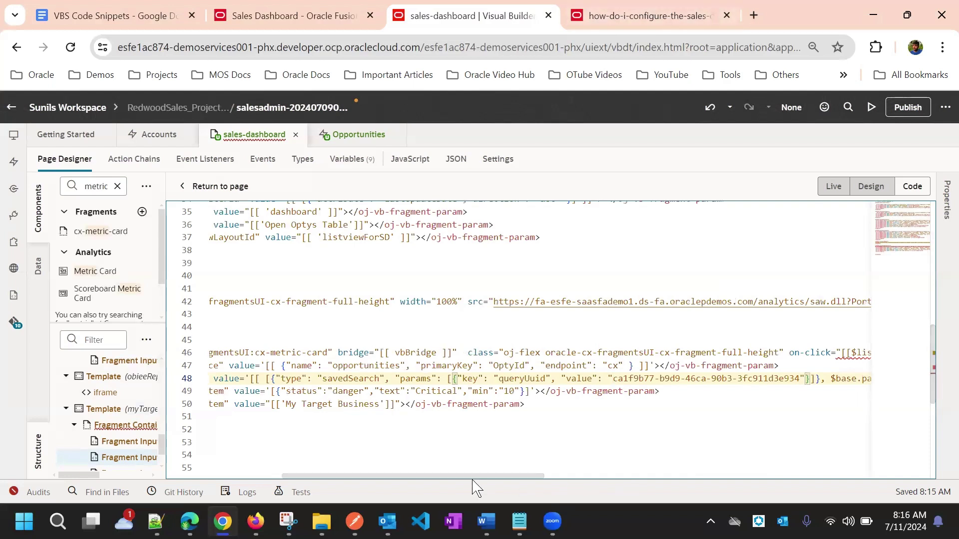
{"action": "left_click_drag", "start_coordinate": [475, 476], "coordinate": [651, 476]}
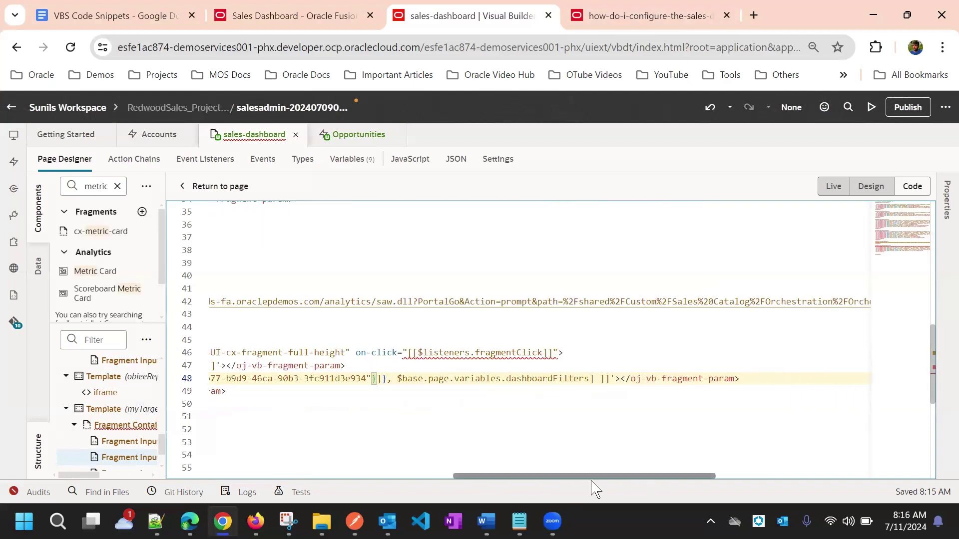
{"action": "mouse_move", "coordinate": [587, 478]}
{"action": "left_mouse_down"}
{"action": "mouse_move", "coordinate": [399, 479]}
{"action": "mouse_move", "coordinate": [728, 474]}
{"action": "mouse_move", "coordinate": [559, 477]}
{"action": "mouse_move", "coordinate": [576, 476]}
{"action": "mouse_move", "coordinate": [572, 470]}
{"action": "left_mouse_up"}
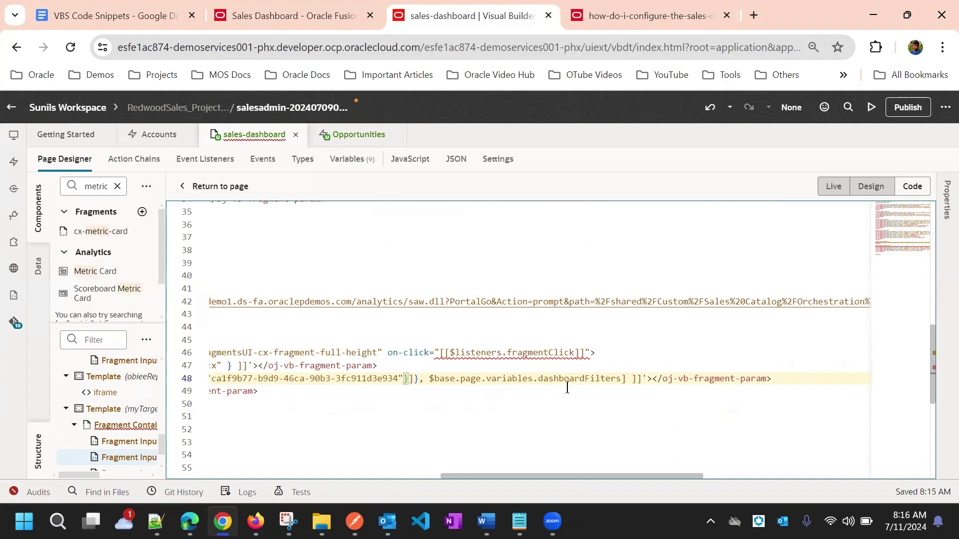
{"action": "scroll", "coordinate": [574, 470], "scroll_direction": "left", "scroll_amount": 10}
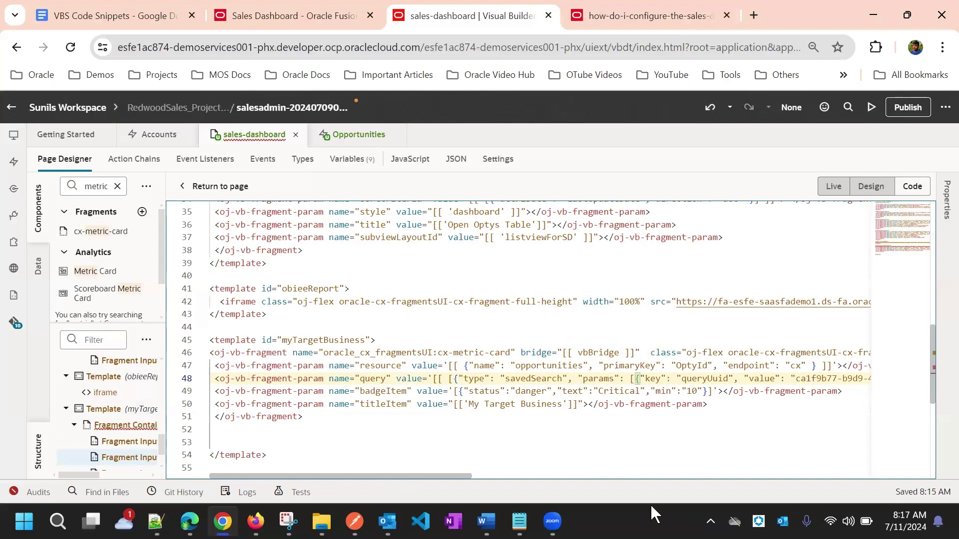
{"action": "left_click", "coordinate": [293, 16]}
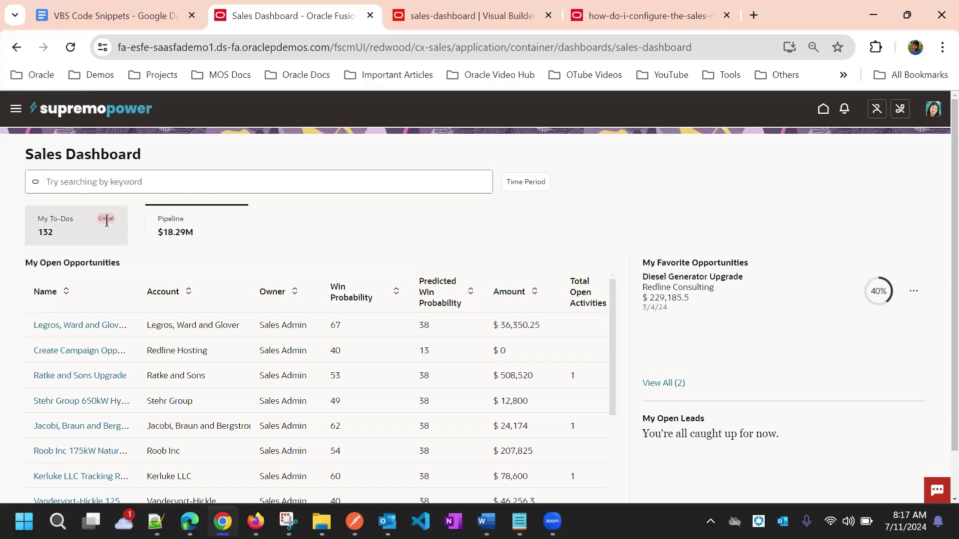
{"action": "left_click", "coordinate": [464, 15]}
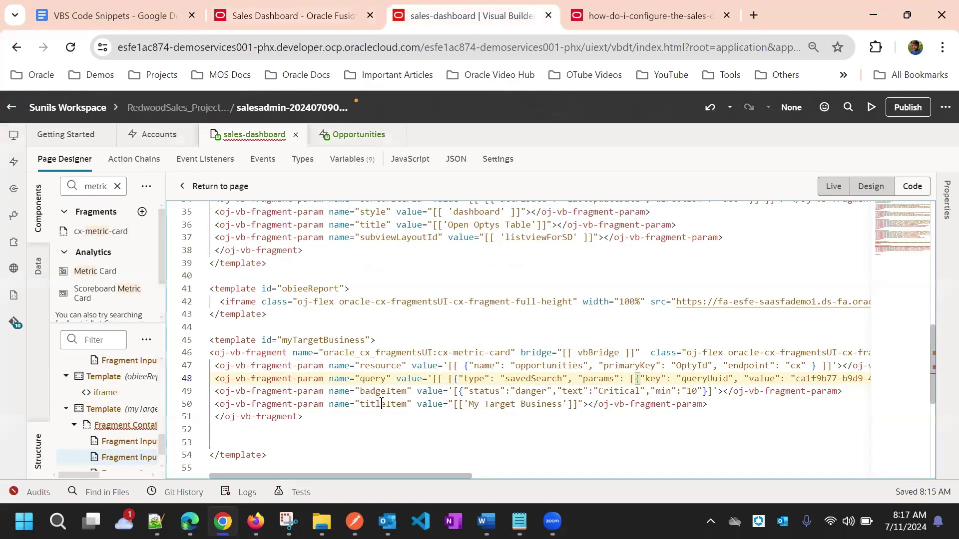
{"action": "left_click", "coordinate": [330, 15]}
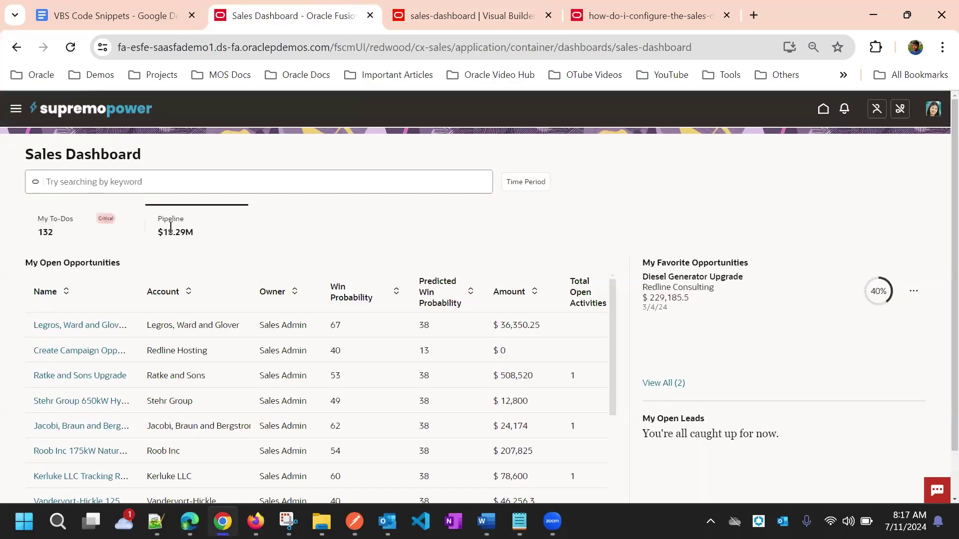
{"action": "left_click", "coordinate": [531, 13]}
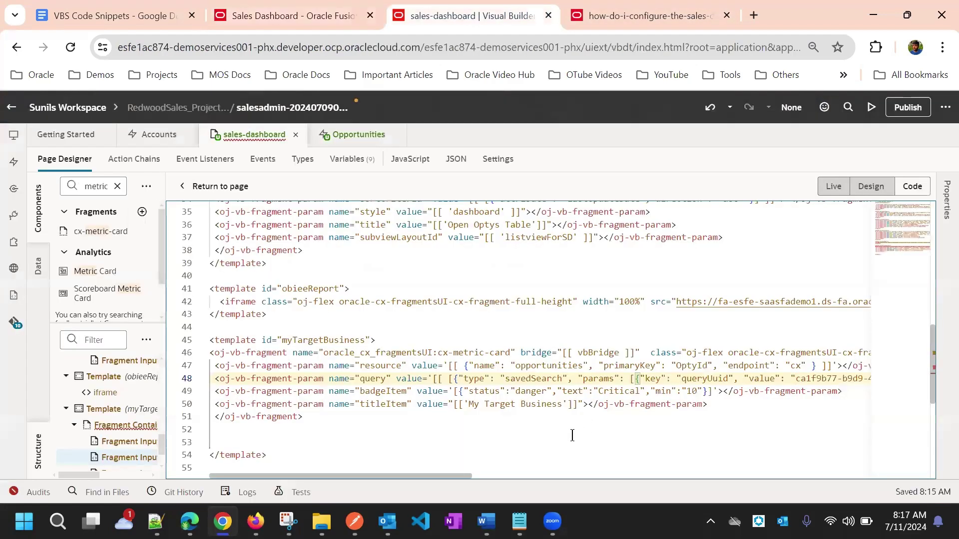
- Check the titleItem line, then preview the myTargetBusiness template in Design and Live modes
{"action": "left_click", "coordinate": [513, 406]}
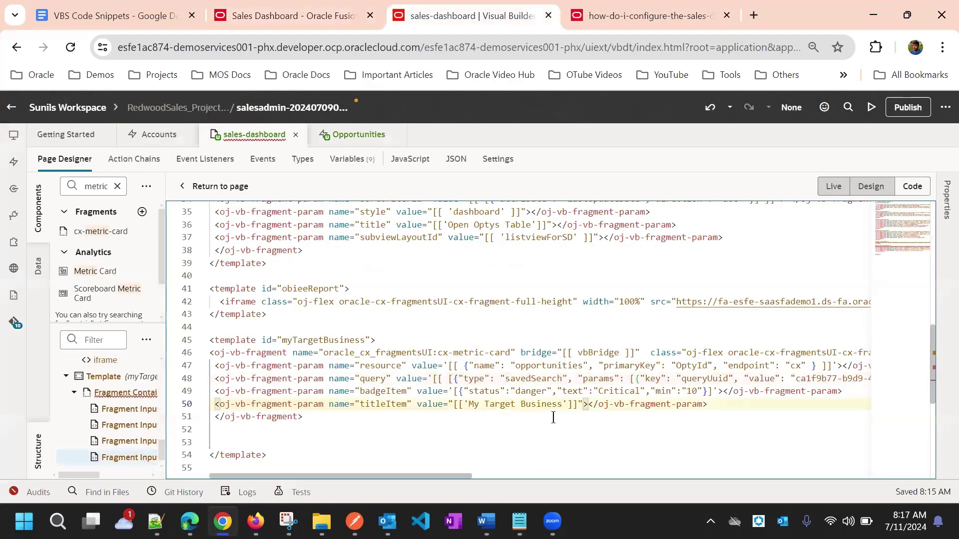
{"action": "left_click", "coordinate": [385, 469]}
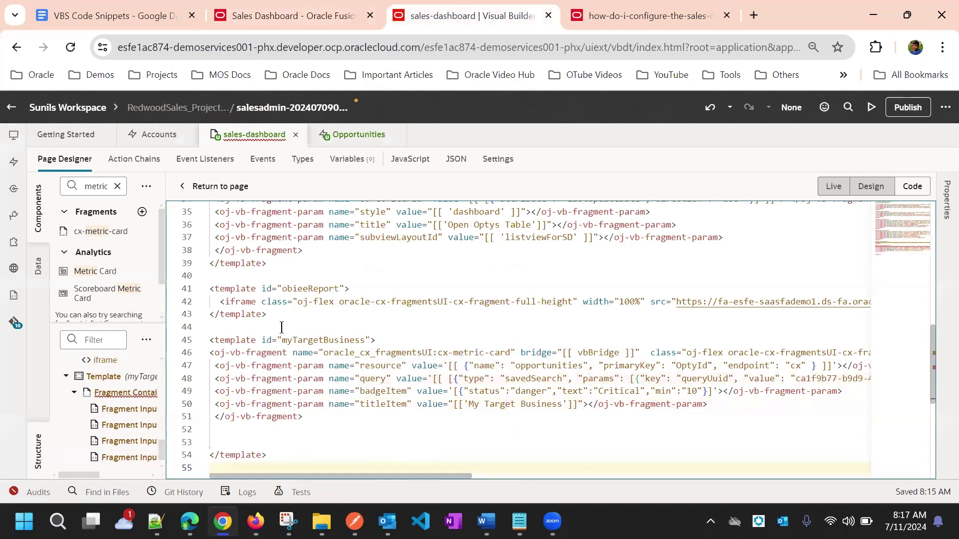
{"action": "left_click", "coordinate": [872, 188]}
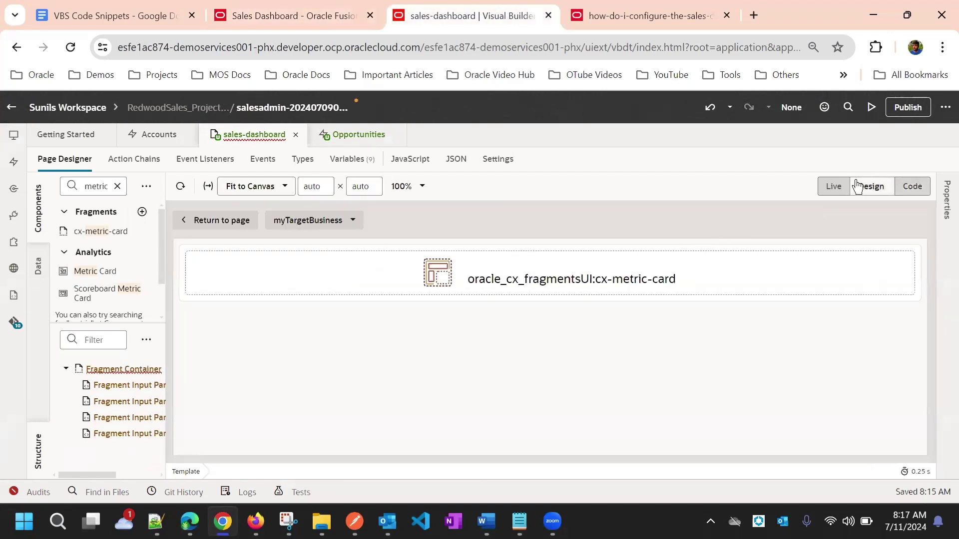
{"action": "left_click", "coordinate": [842, 188]}
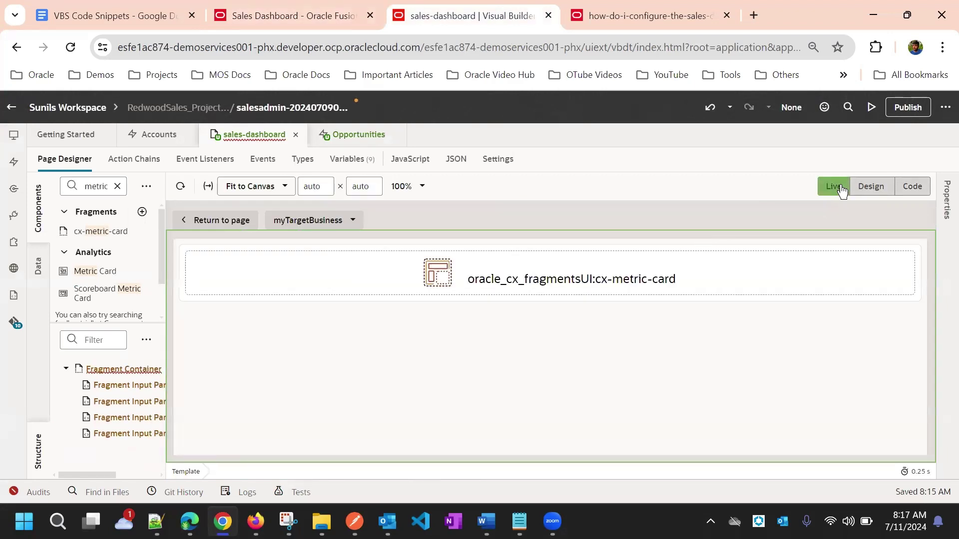
- Return to the dashboard page, confirm the My Target Business card shows 18, and reopen its code
{"action": "left_click", "coordinate": [240, 223]}
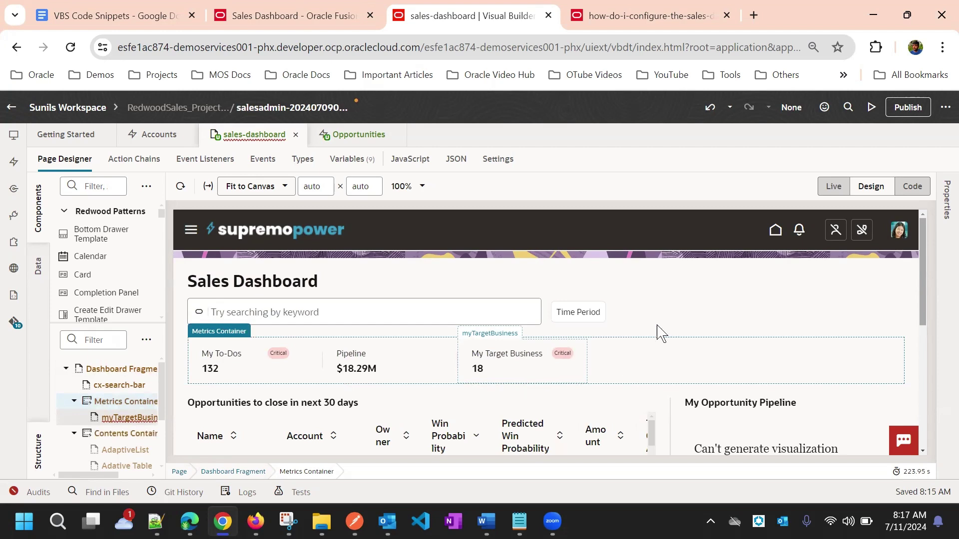
{"action": "scroll", "coordinate": [670, 298], "scroll_direction": "down", "scroll_amount": 2}
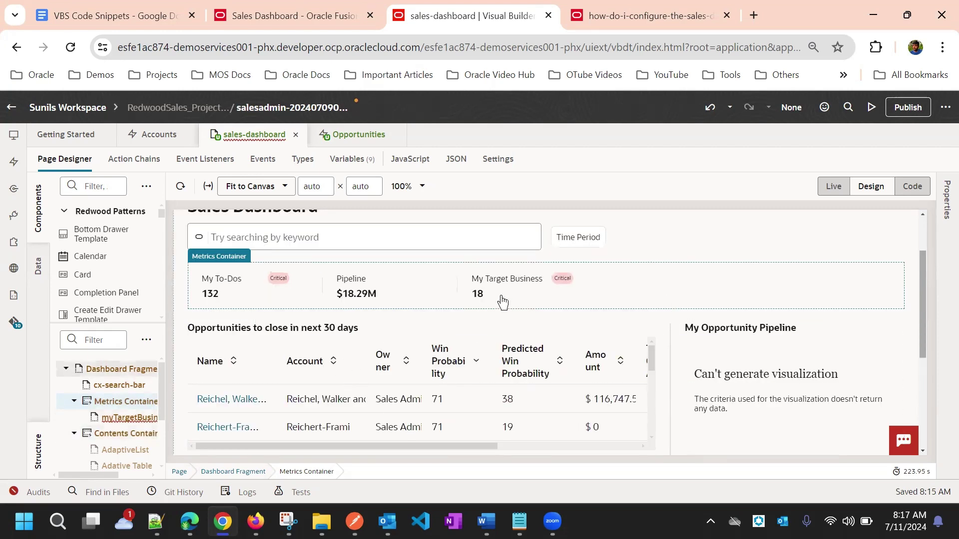
{"action": "scroll", "coordinate": [628, 310], "scroll_direction": "up", "scroll_amount": 2}
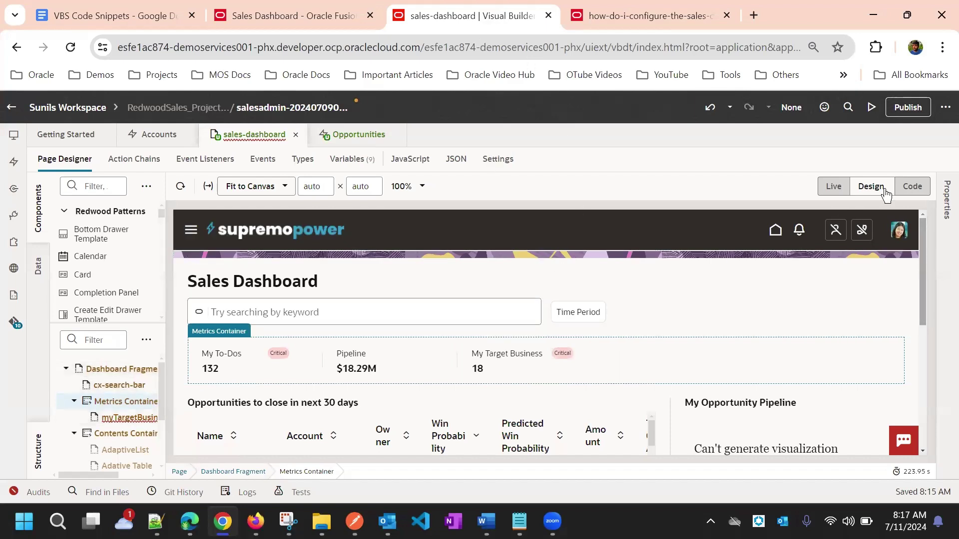
{"action": "left_click", "coordinate": [909, 186]}
{"action": "scroll", "coordinate": [593, 457], "scroll_direction": "down", "scroll_amount": 5}
- Read the myTargetBusiness template's queryUuid and dashboardFilters query, then bring up the live Sales Dashboard
{"action": "scroll", "coordinate": [565, 430], "scroll_direction": "down", "scroll_amount": 10}
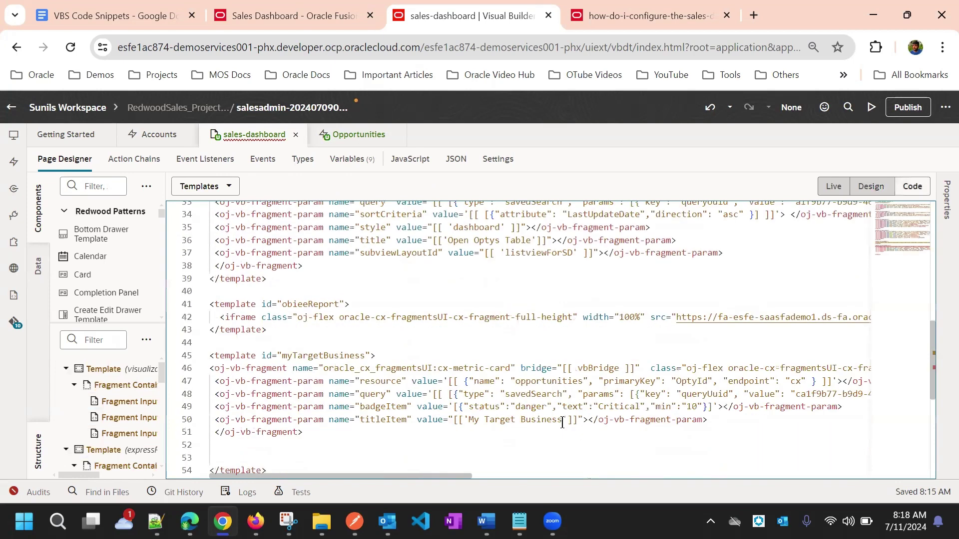
{"action": "scroll", "coordinate": [557, 415], "scroll_direction": "up", "scroll_amount": 3}
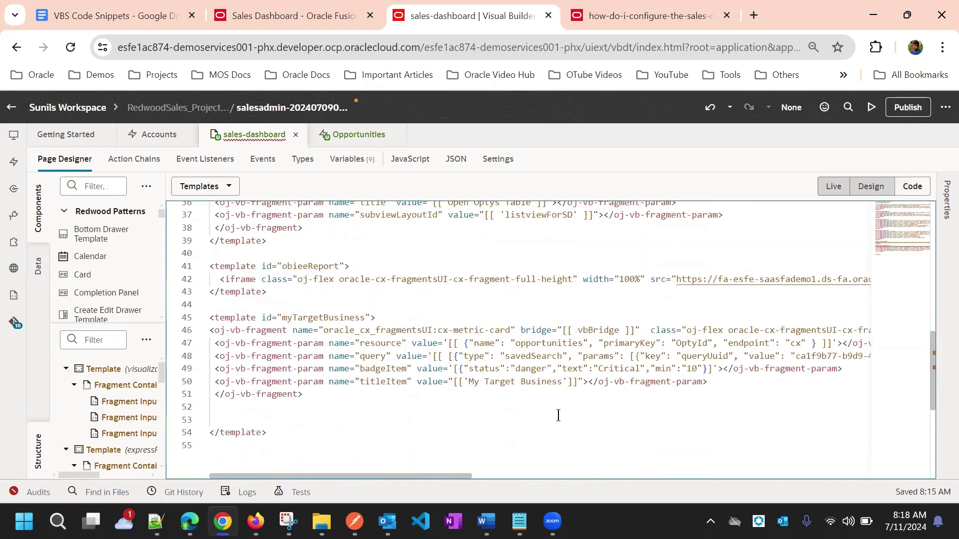
{"action": "left_click_drag", "start_coordinate": [454, 477], "coordinate": [459, 497]}
{"action": "left_click_drag", "start_coordinate": [474, 483], "coordinate": [614, 513]}
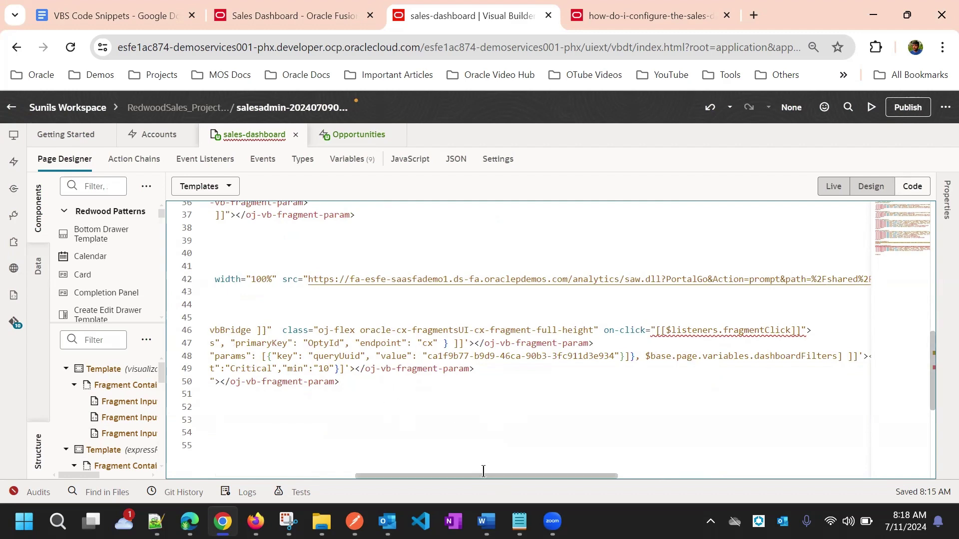
{"action": "left_click_drag", "start_coordinate": [465, 488], "coordinate": [293, 475]}
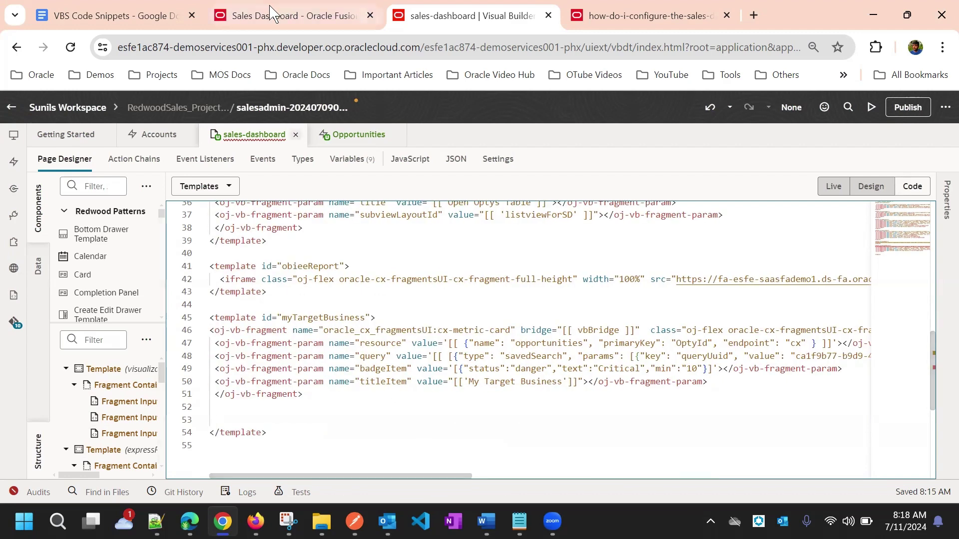
{"action": "left_click", "coordinate": [277, 15]}
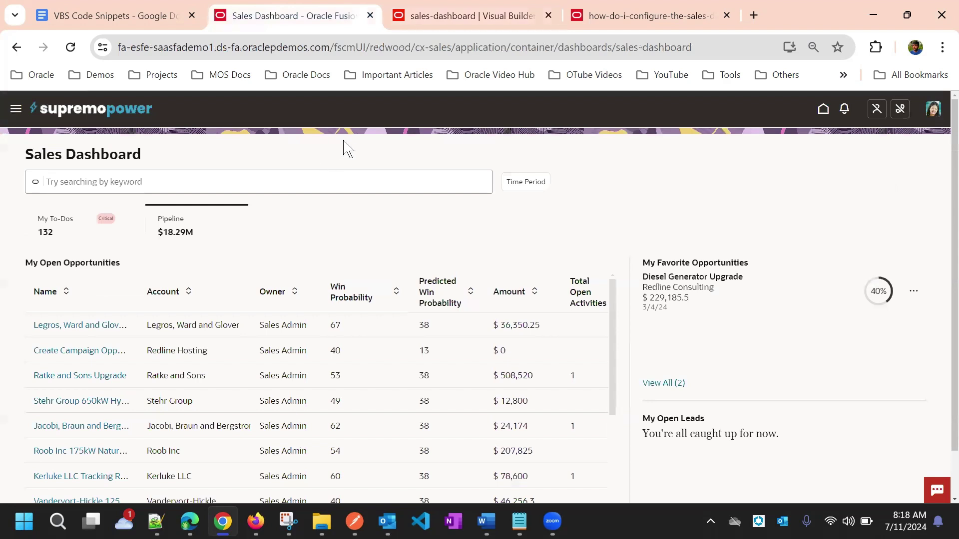
- Go to Redwood Sales > Opportunities and browse the saved searches, showing 11 Open Opportunities
{"action": "left_click", "coordinate": [14, 113]}
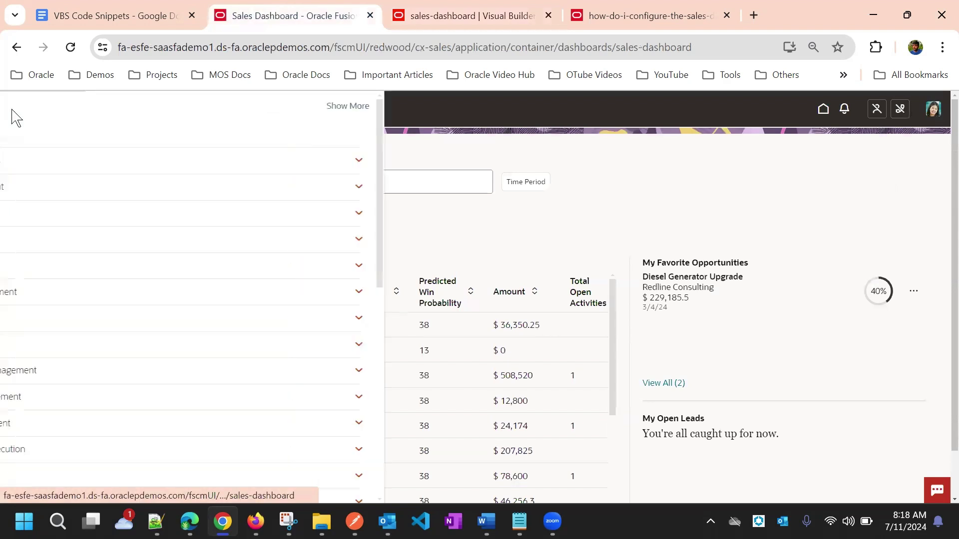
{"action": "left_click", "coordinate": [62, 216]}
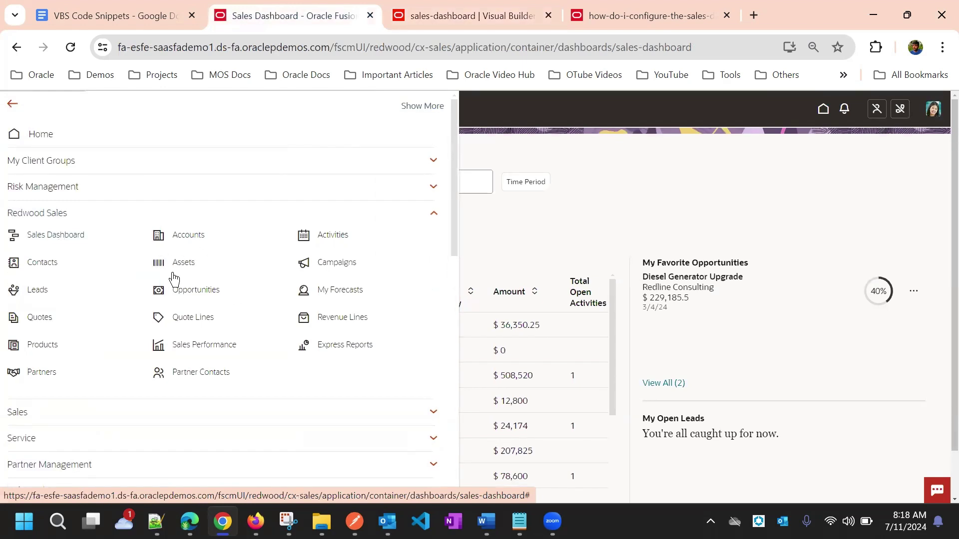
{"action": "left_click", "coordinate": [193, 294]}
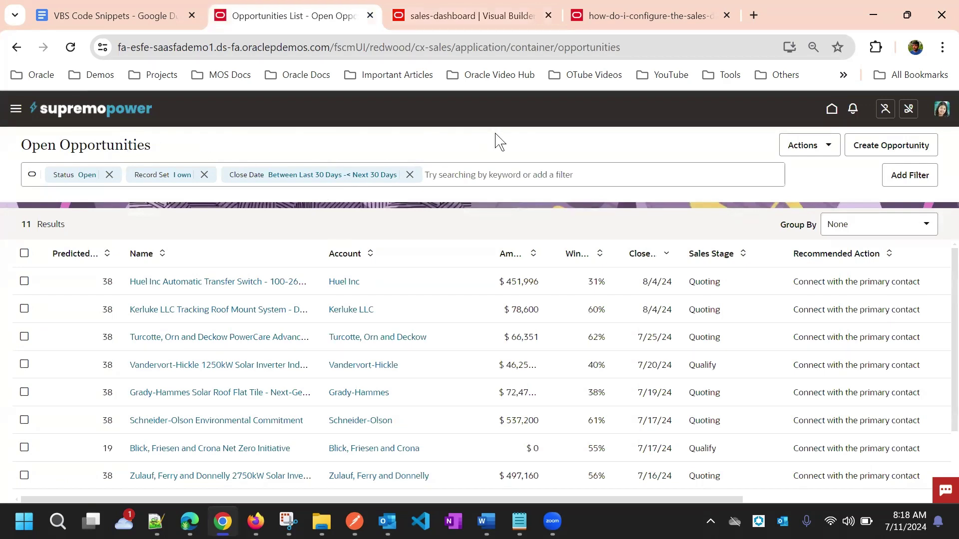
{"action": "left_click", "coordinate": [504, 170]}
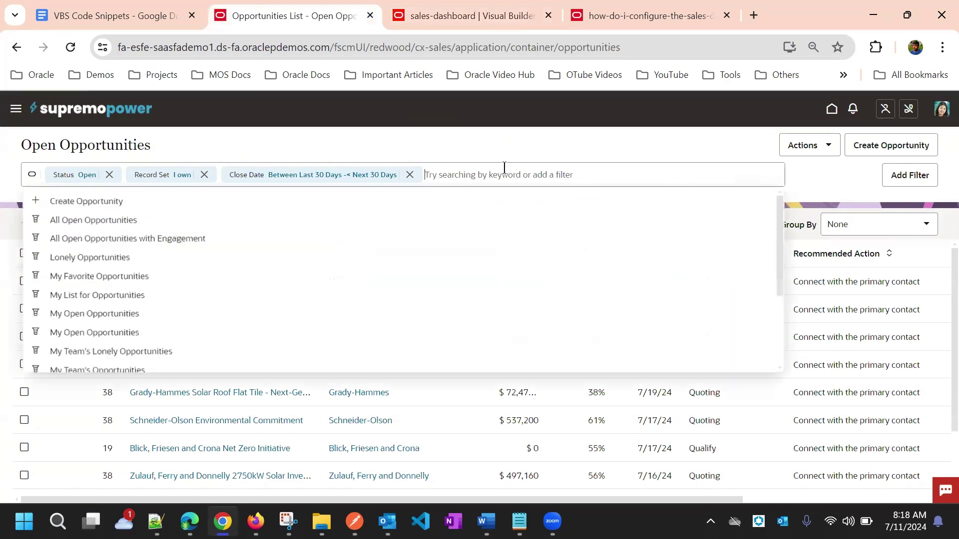
{"action": "scroll", "coordinate": [86, 272], "scroll_direction": "down", "scroll_amount": 3}
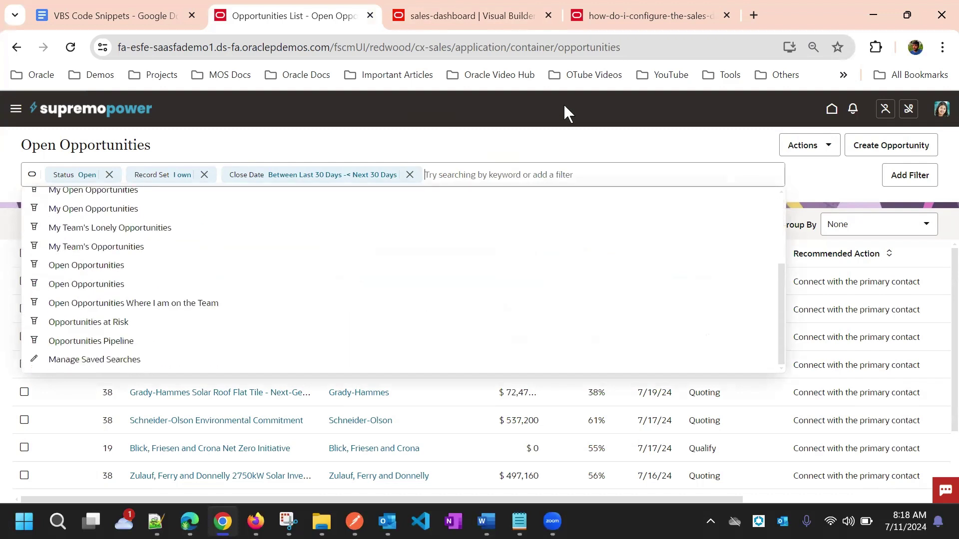
{"action": "left_click", "coordinate": [541, 127]}
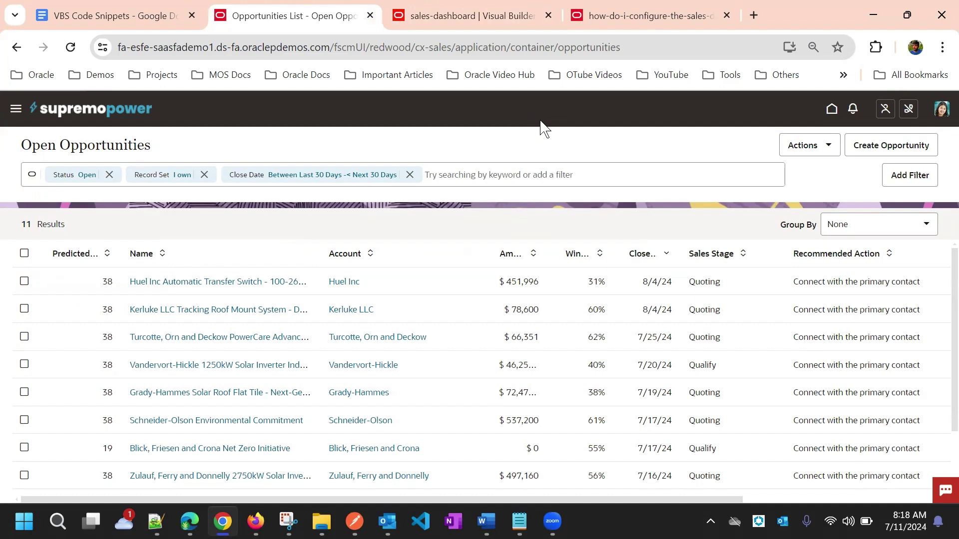
- Open DevTools Network, reload the page, and view the saved-search queries request's response
{"action": "right_click", "coordinate": [522, 148]}
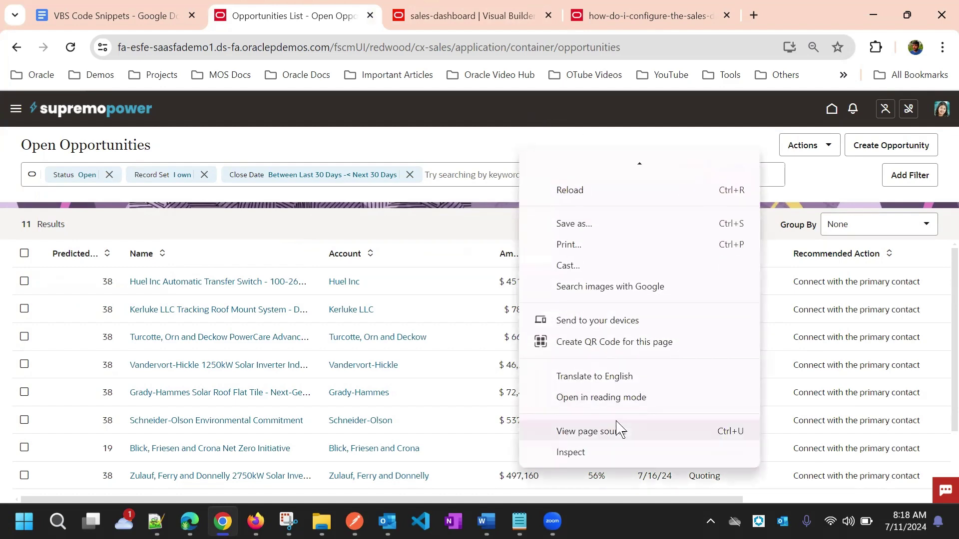
{"action": "left_click", "coordinate": [570, 451]}
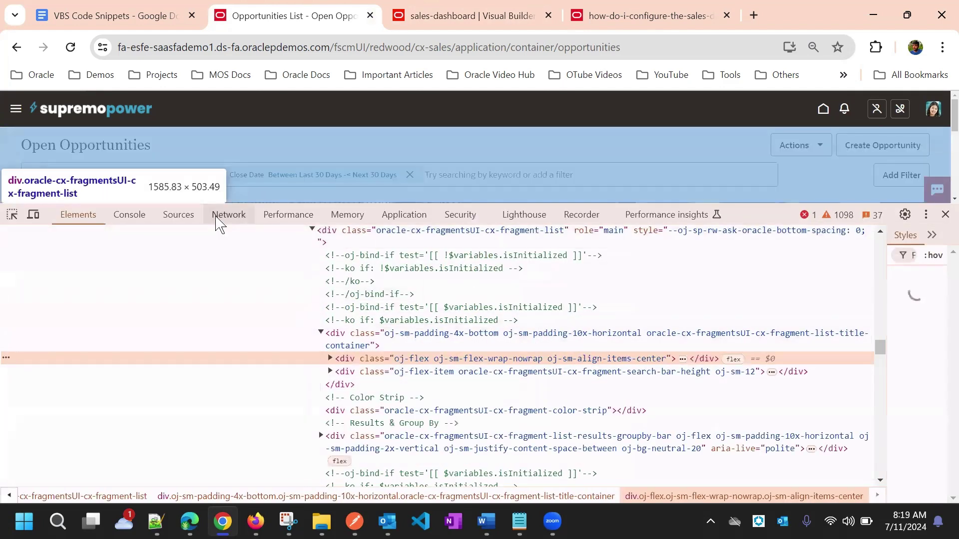
{"action": "left_click", "coordinate": [218, 216]}
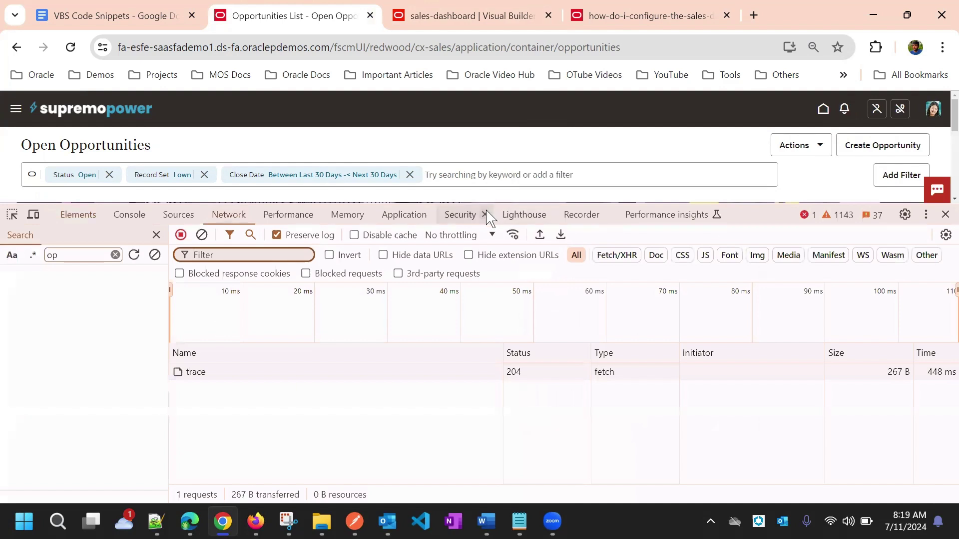
{"action": "left_click", "coordinate": [72, 48]}
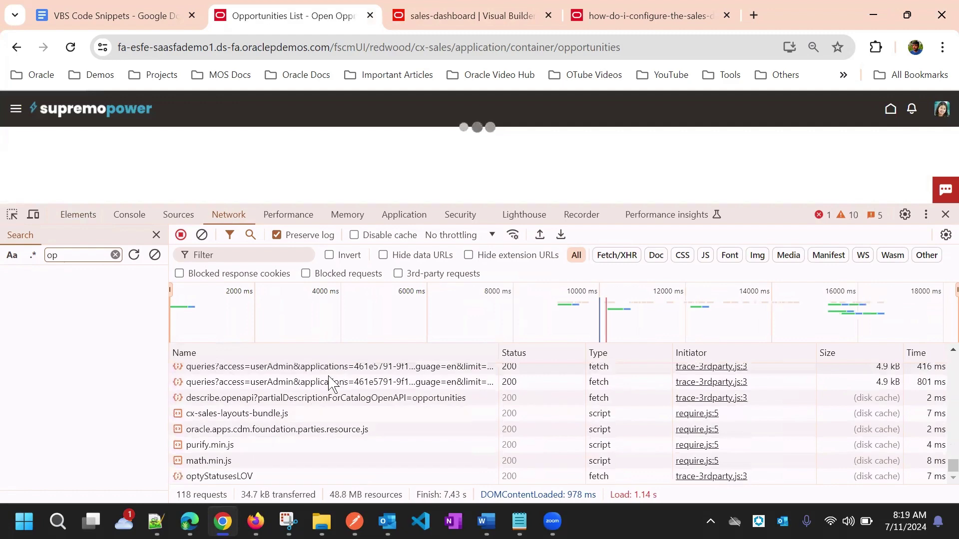
{"action": "scroll", "coordinate": [312, 409], "scroll_direction": "up", "scroll_amount": 5}
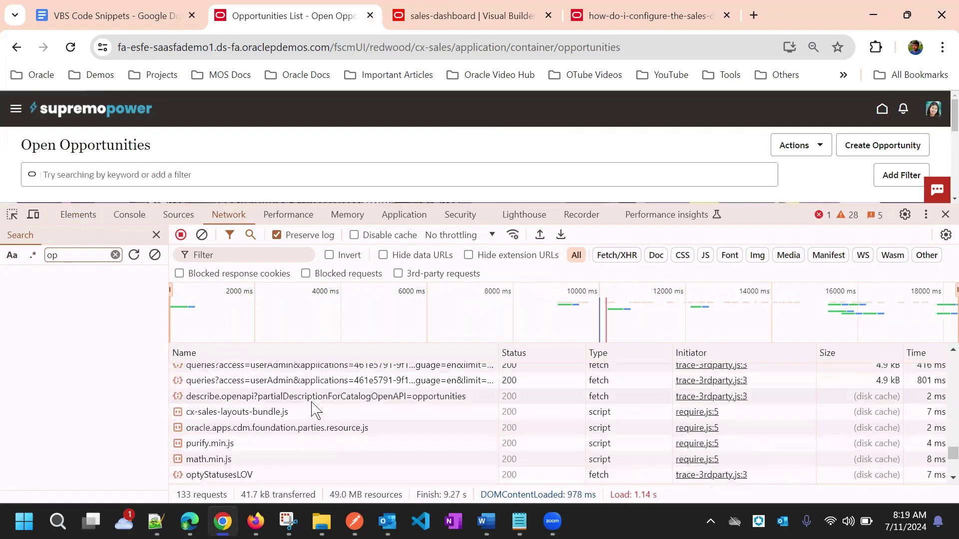
{"action": "scroll", "coordinate": [317, 397], "scroll_direction": "up", "scroll_amount": 2}
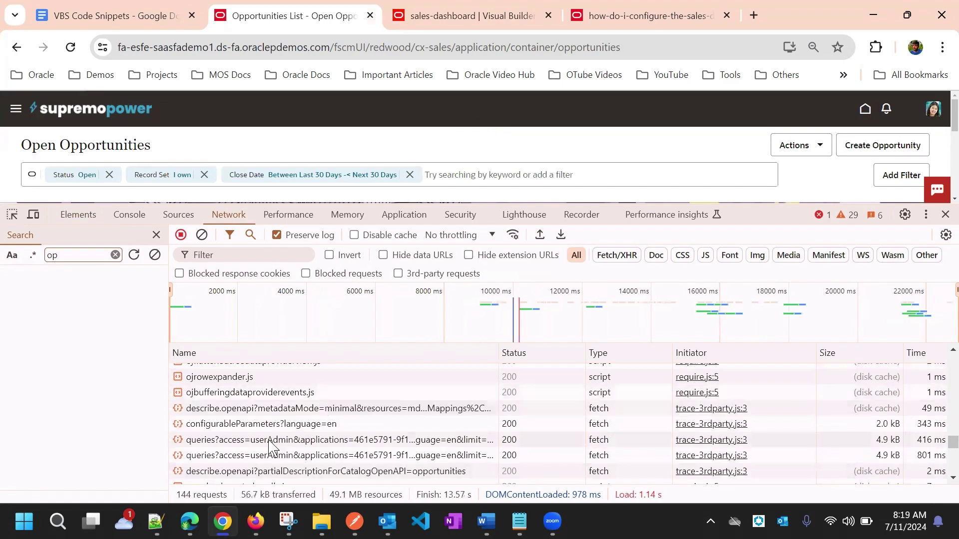
{"action": "left_click", "coordinate": [211, 442]}
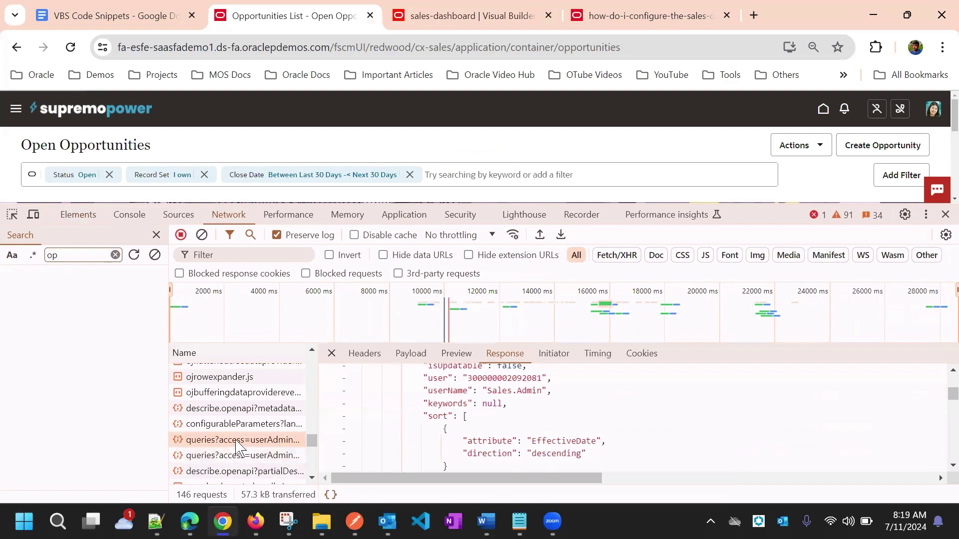
- Scroll through the queries response and select a queryUuid value
{"action": "scroll", "coordinate": [450, 414], "scroll_direction": "down", "scroll_amount": 15}
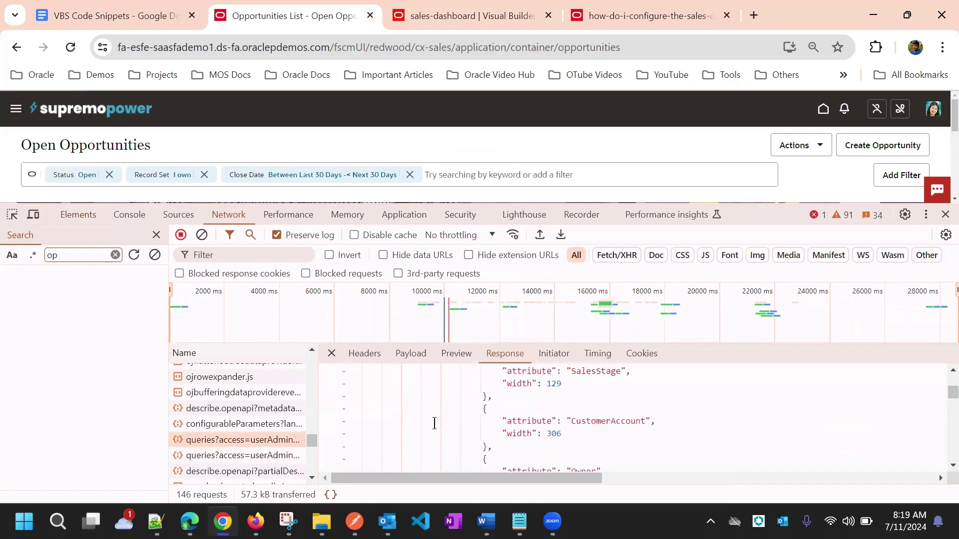
{"action": "scroll", "coordinate": [482, 400], "scroll_direction": "down", "scroll_amount": 15}
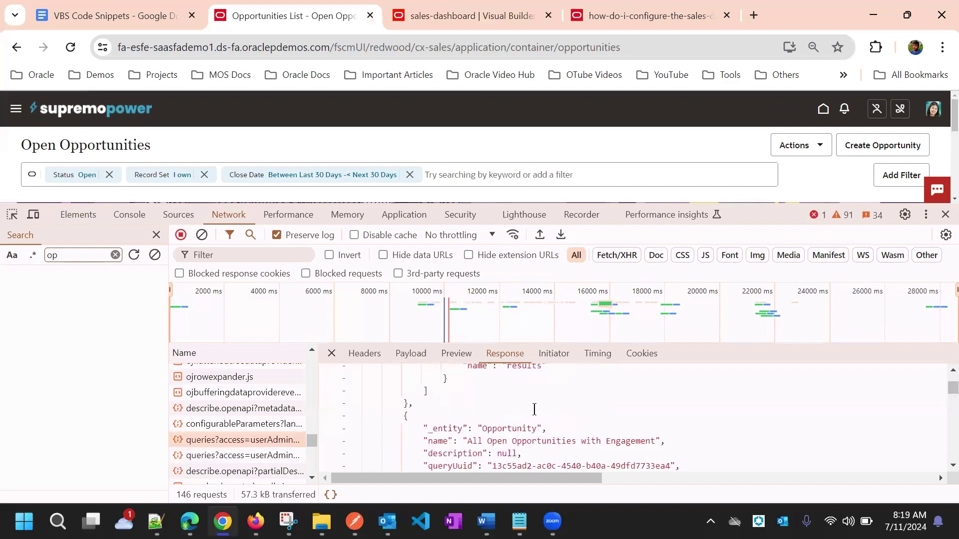
{"action": "scroll", "coordinate": [527, 414], "scroll_direction": "up", "scroll_amount": 20}
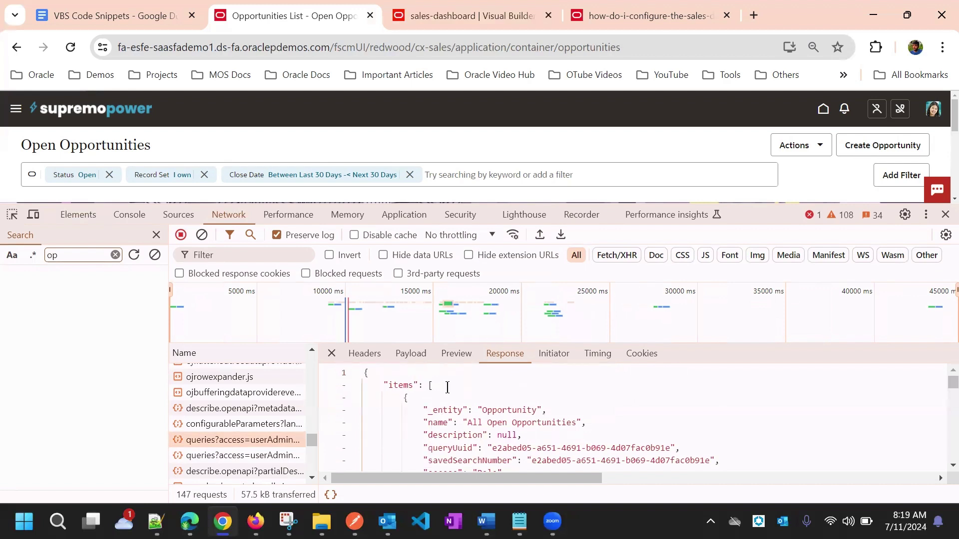
{"action": "scroll", "coordinate": [447, 389], "scroll_direction": "down", "scroll_amount": 3}
{"action": "scroll", "coordinate": [448, 394], "scroll_direction": "up", "scroll_amount": 3}
{"action": "scroll", "coordinate": [464, 433], "scroll_direction": "down", "scroll_amount": 3}
{"action": "scroll", "coordinate": [471, 437], "scroll_direction": "up", "scroll_amount": 3}
{"action": "scroll", "coordinate": [487, 422], "scroll_direction": "down", "scroll_amount": 3}
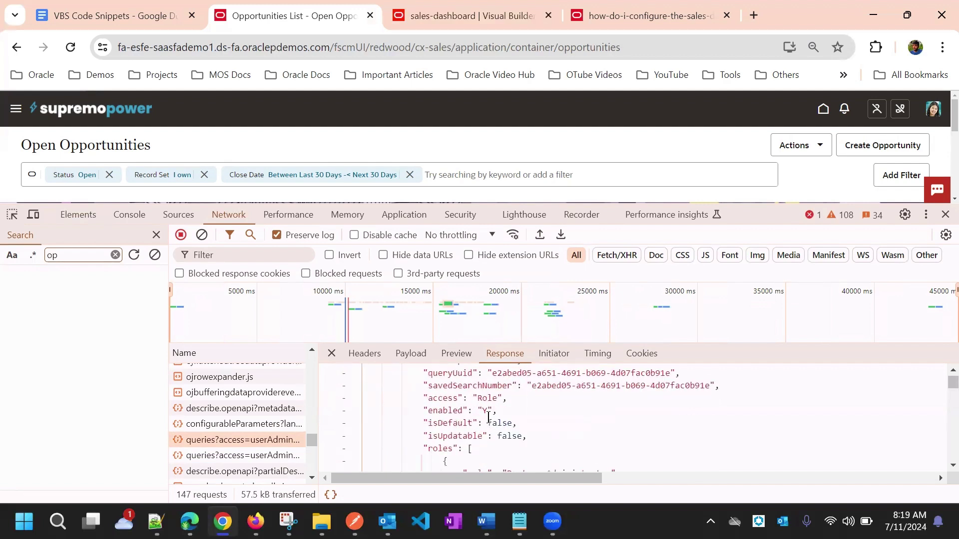
{"action": "scroll", "coordinate": [488, 419], "scroll_direction": "up", "scroll_amount": 3}
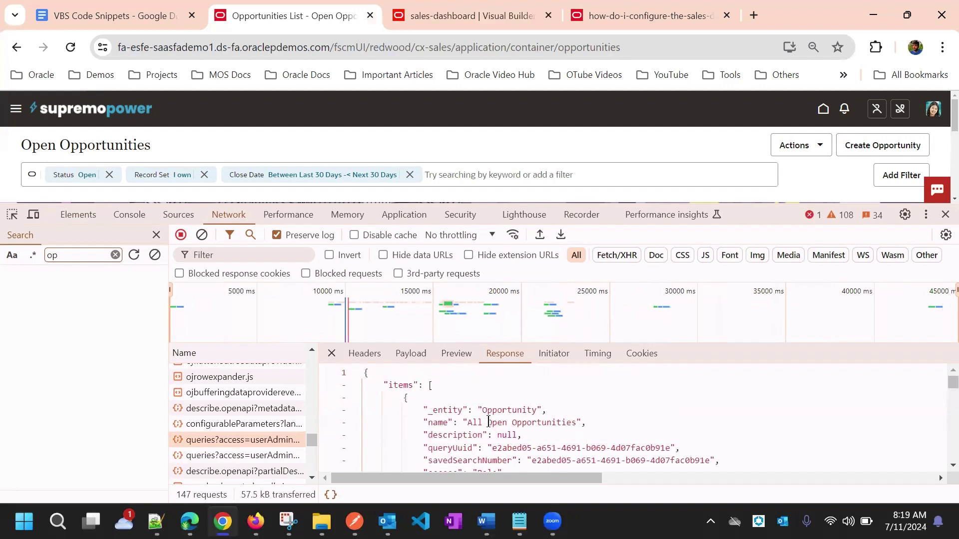
{"action": "triple_click", "coordinate": [457, 448]}
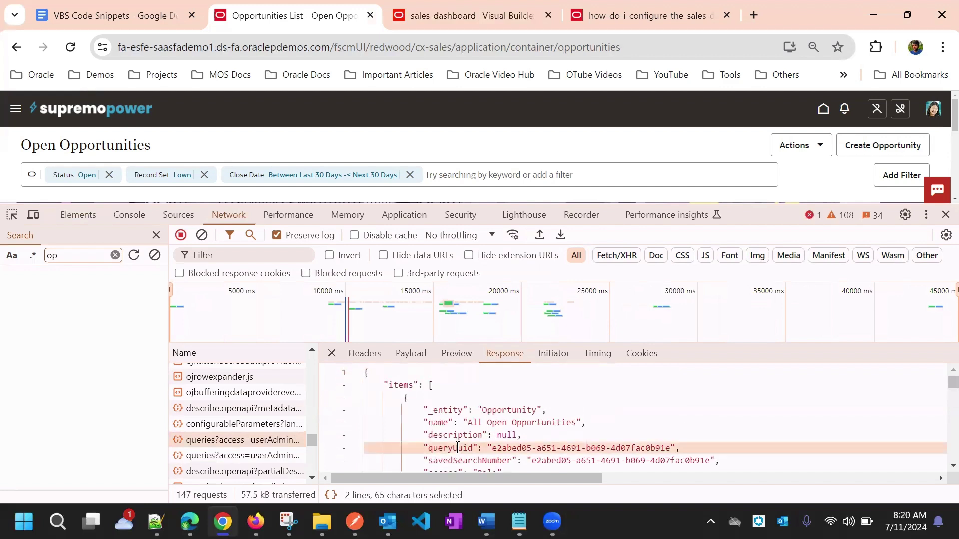
{"action": "scroll", "coordinate": [489, 403], "scroll_direction": "down", "scroll_amount": 3}
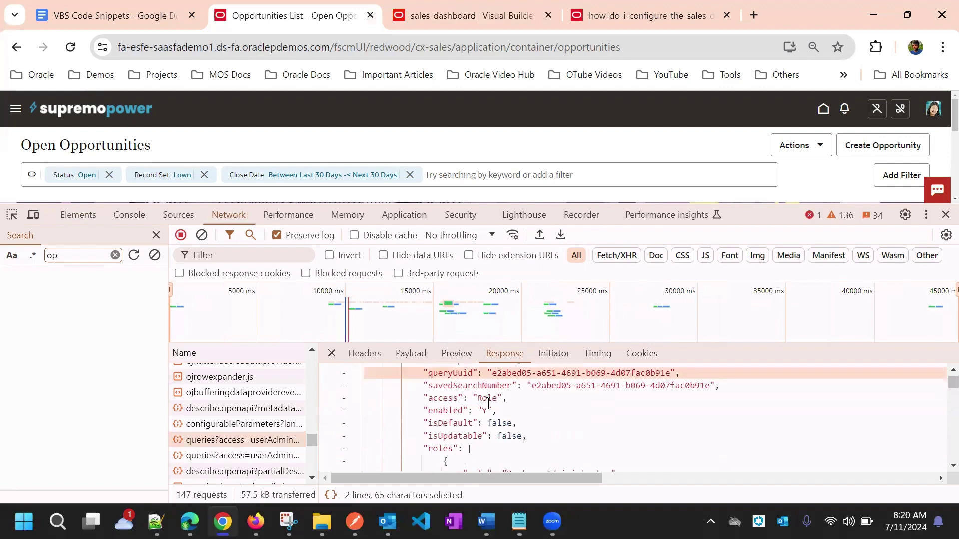
{"action": "left_click", "coordinate": [526, 384]}
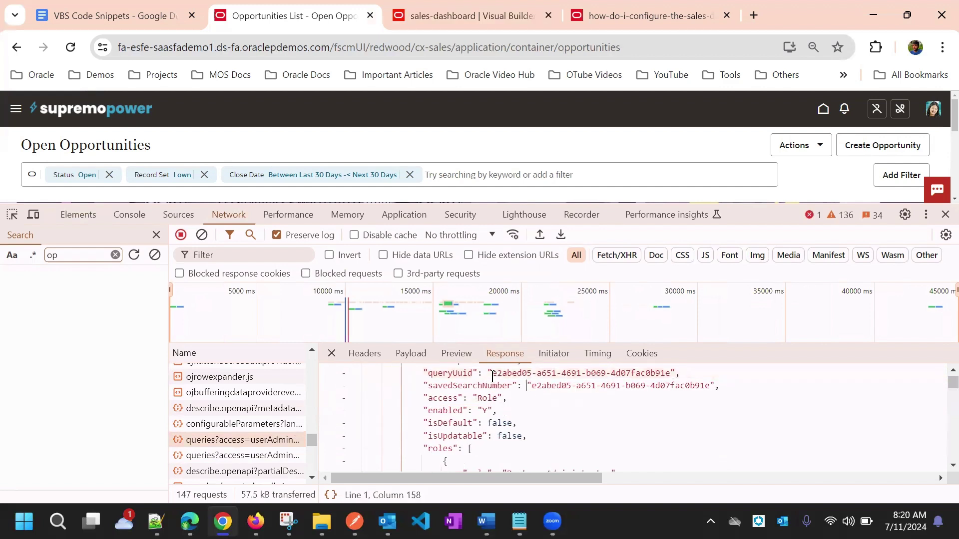
{"action": "left_click_drag", "start_coordinate": [493, 375], "coordinate": [664, 373]}
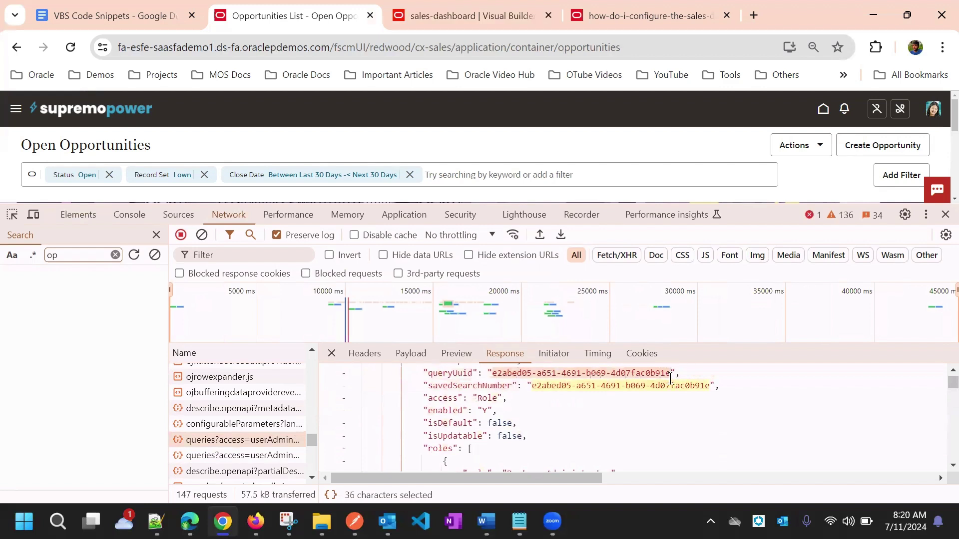
{"action": "scroll", "coordinate": [479, 418], "scroll_direction": "up", "scroll_amount": 3}
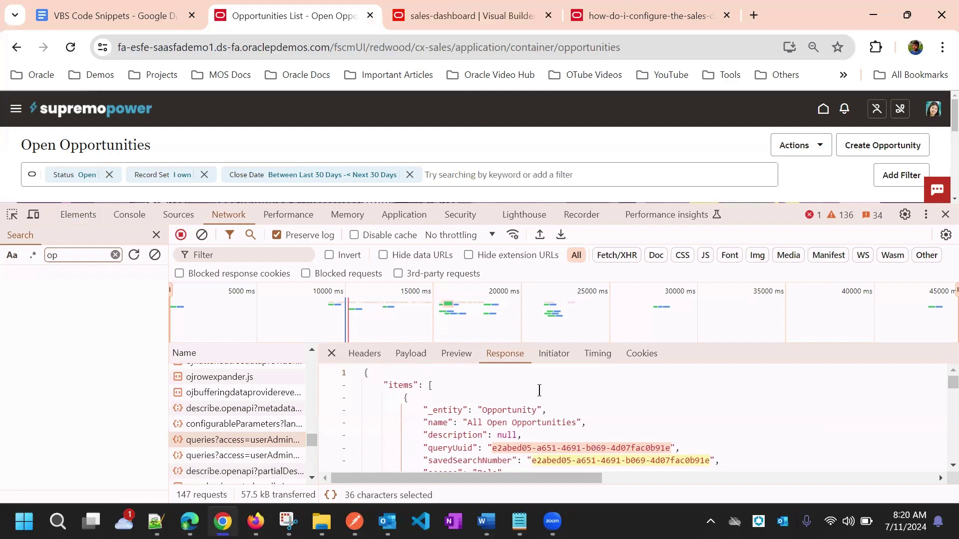
- Search 'open oppor' to find Open Opportunities' queryUuid 54fc2bcb-43b4-46b9-940c-80f441e01966
{"action": "key", "text": "ctrl+f"}
{"action": "type", "text": "open"}
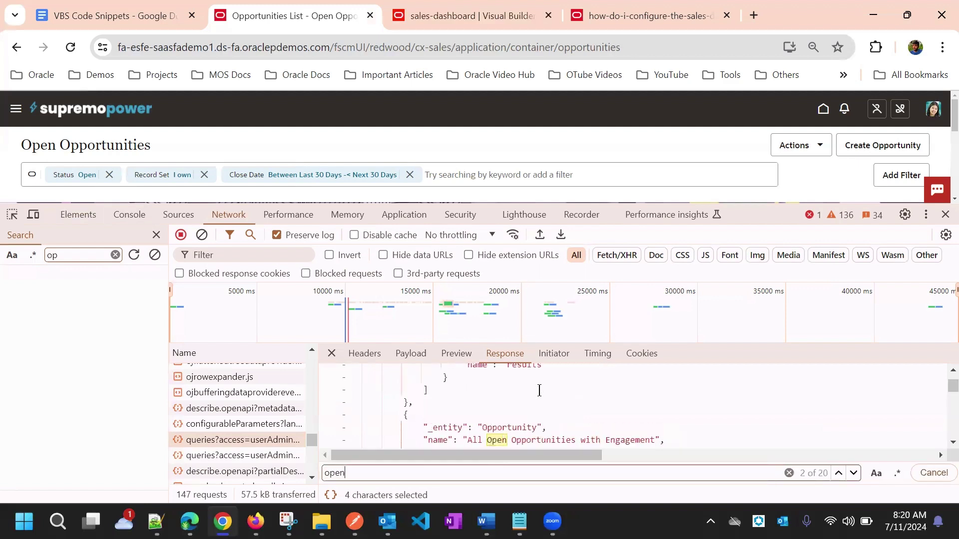
{"action": "type", "text": " opp"}
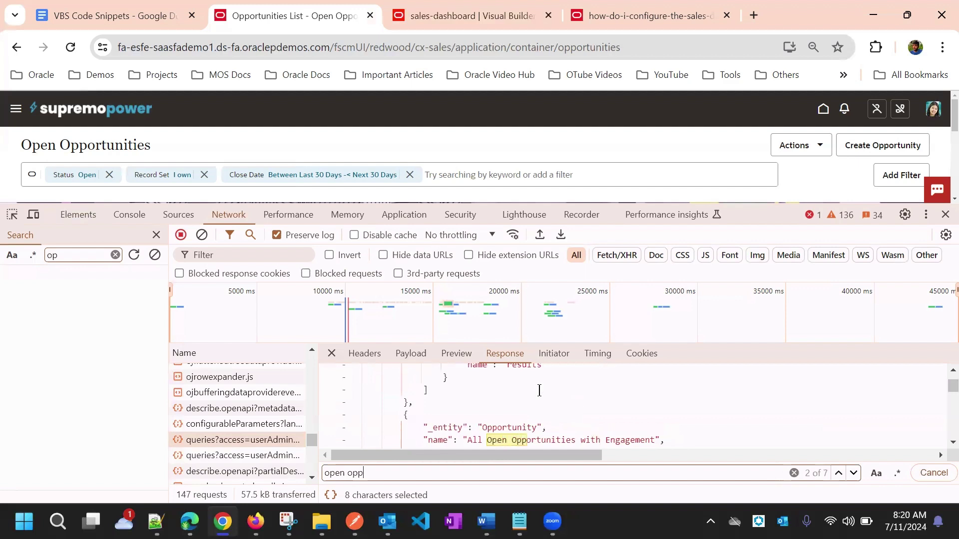
{"action": "type", "text": "or"}
{"action": "key", "text": "Return"}
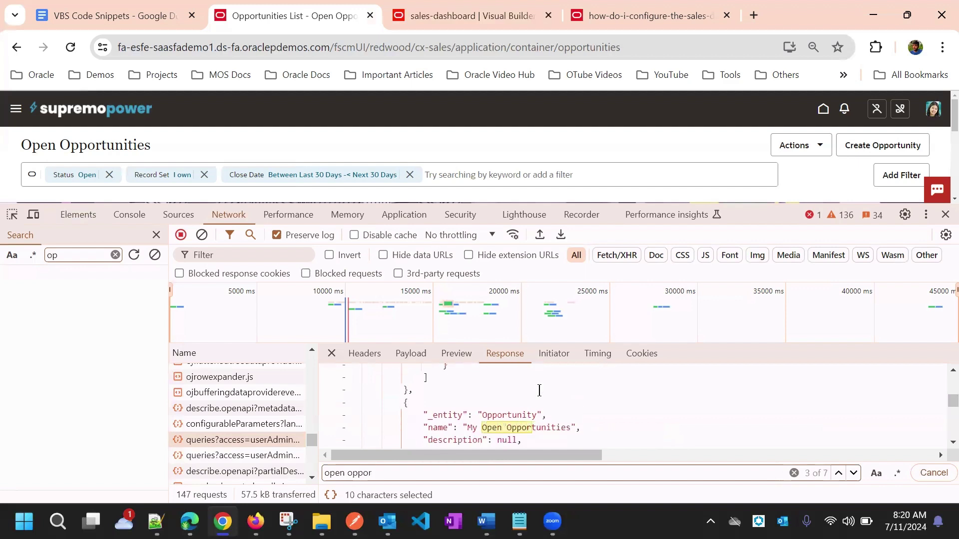
{"action": "key", "text": "Return"}
{"action": "key", "text": "Return"}
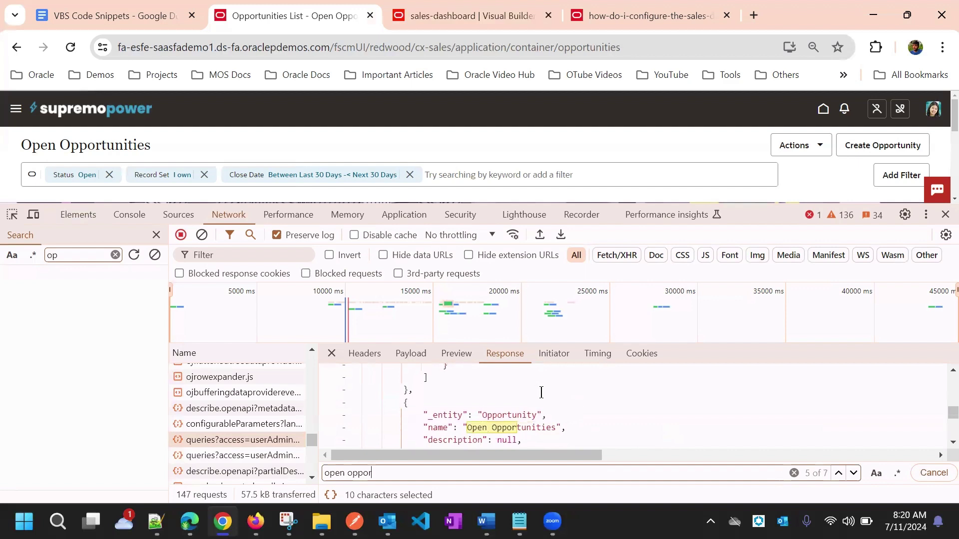
{"action": "scroll", "coordinate": [534, 391], "scroll_direction": "up", "scroll_amount": 5}
{"action": "scroll", "coordinate": [487, 401], "scroll_direction": "down", "scroll_amount": 5}
{"action": "scroll", "coordinate": [489, 406], "scroll_direction": "down", "scroll_amount": 3}
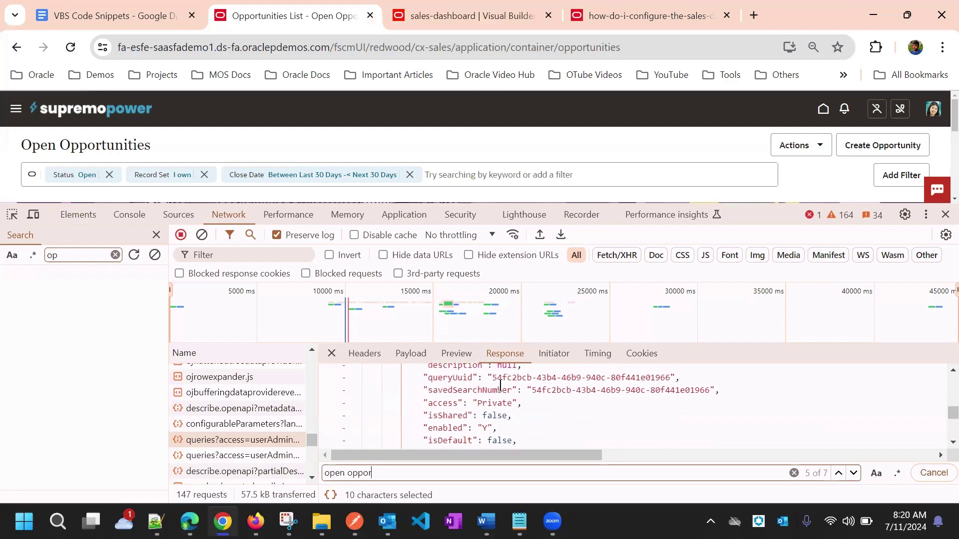
{"action": "scroll", "coordinate": [500, 385], "scroll_direction": "up", "scroll_amount": 3}
{"action": "scroll", "coordinate": [516, 406], "scroll_direction": "down", "scroll_amount": 3}
{"action": "scroll", "coordinate": [469, 429], "scroll_direction": "up", "scroll_amount": 3}
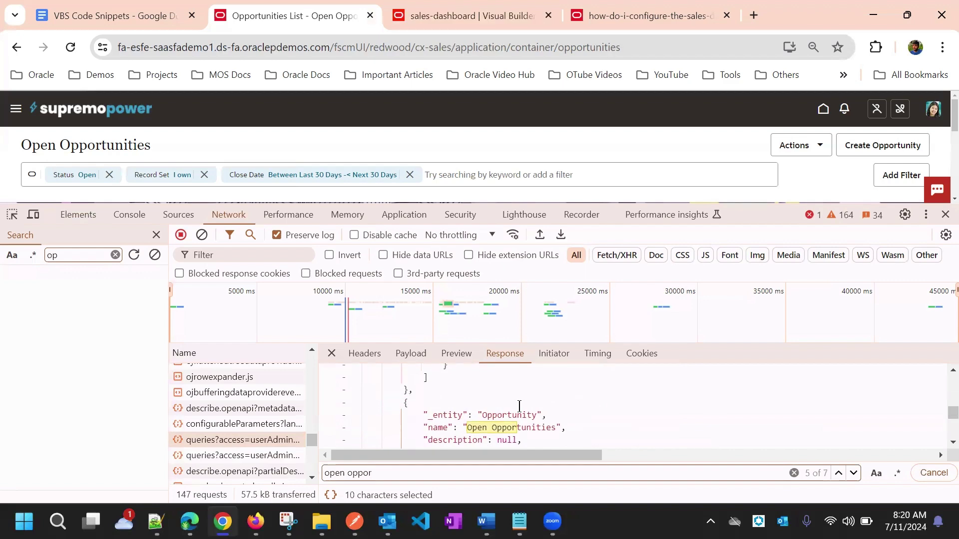
{"action": "scroll", "coordinate": [519, 406], "scroll_direction": "down", "scroll_amount": 3}
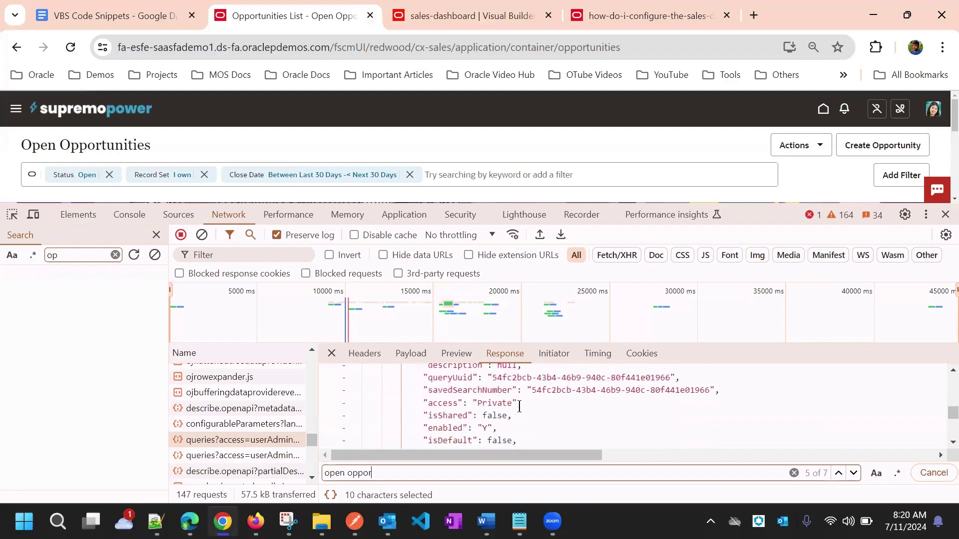
{"action": "left_click", "coordinate": [482, 12]}
- Replace line 48's queryUuid with the new saved-search UUID and preview in Design, showing 2745
{"action": "left_click_drag", "start_coordinate": [469, 476], "coordinate": [574, 477]}
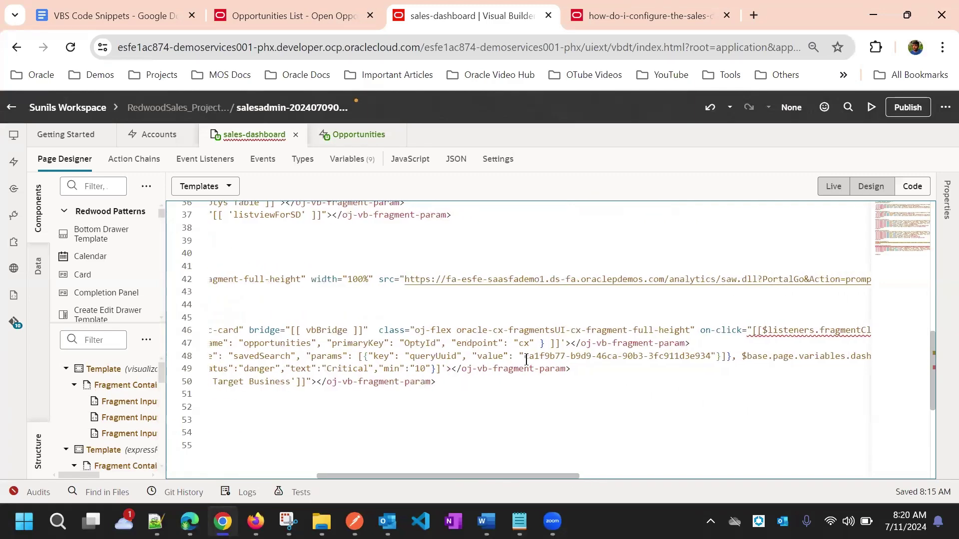
{"action": "left_click_drag", "start_coordinate": [523, 356], "coordinate": [712, 358]}
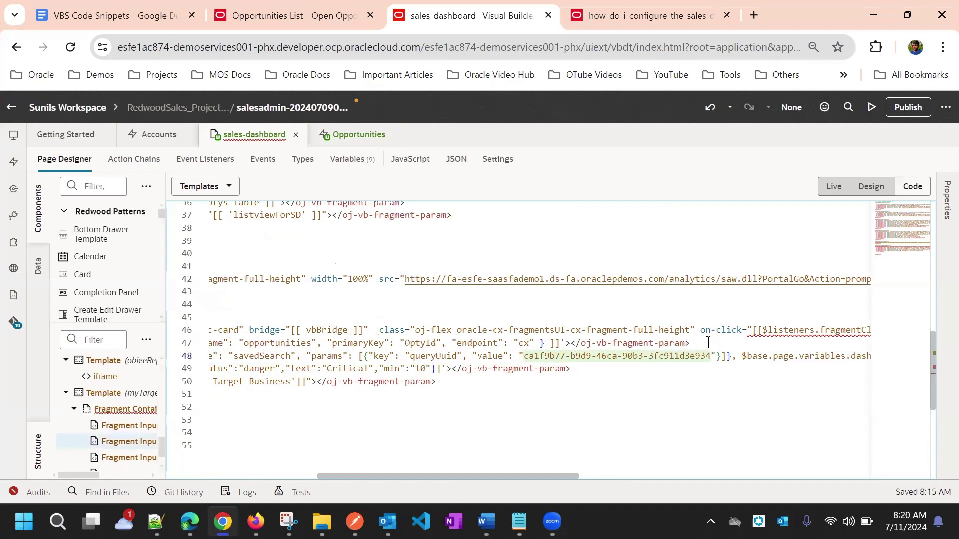
{"action": "type", "text": "e2abed05-a651-4691-b069-4d07fac0b91e"}
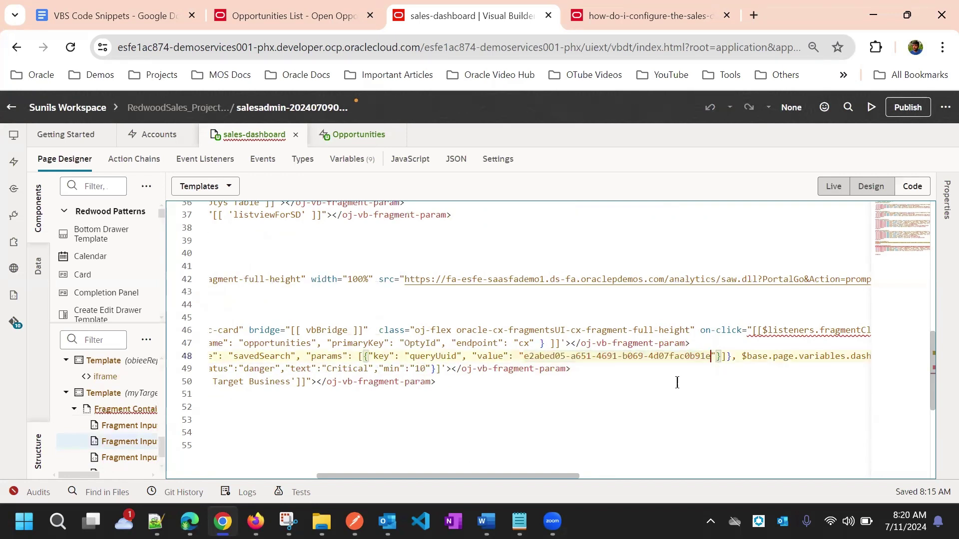
{"action": "left_click", "coordinate": [870, 187]}
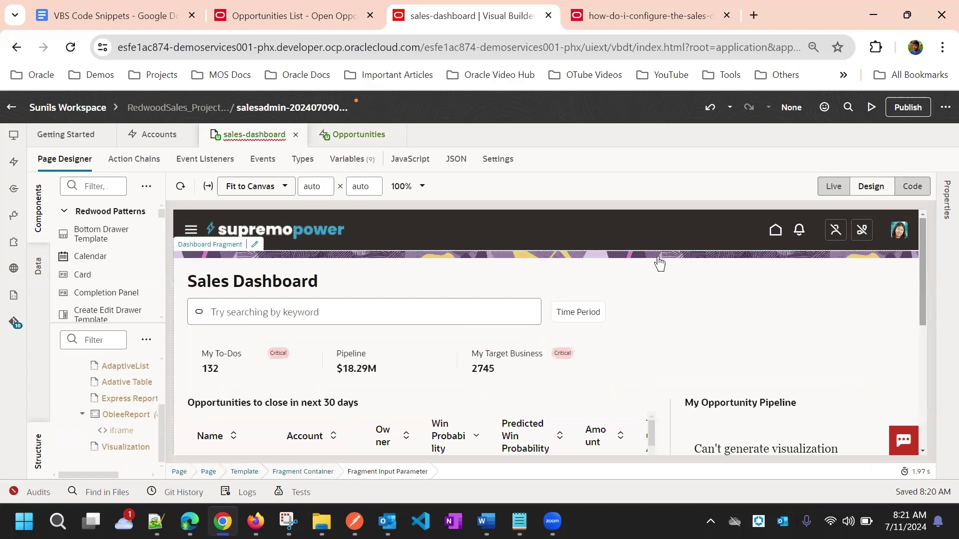
- Select the myTargetBusiness metric card inside the Metrics Container on the canvas
{"action": "scroll", "coordinate": [601, 310], "scroll_direction": "down", "scroll_amount": 3}
{"action": "scroll", "coordinate": [611, 292], "scroll_direction": "up", "scroll_amount": 3}
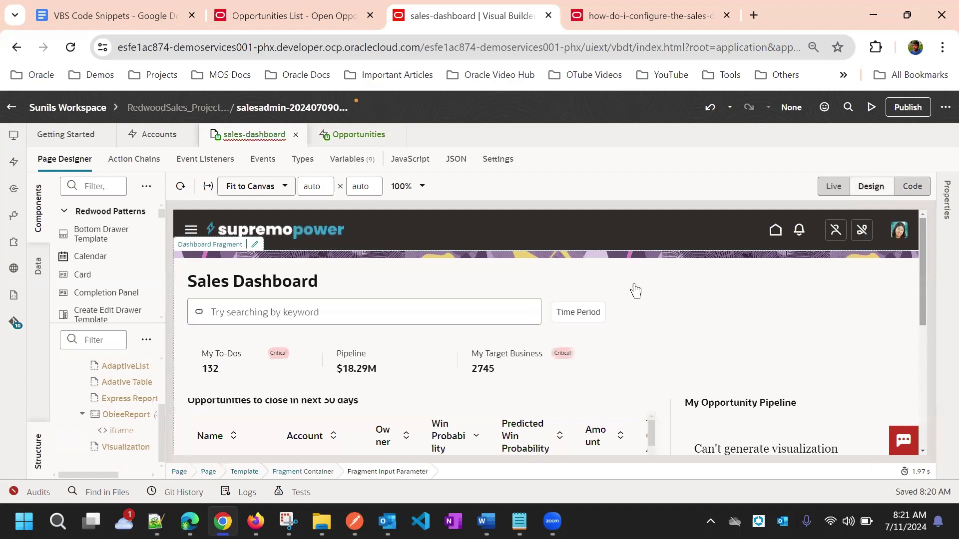
{"action": "left_click", "coordinate": [505, 366]}
{"action": "left_click", "coordinate": [502, 361]}
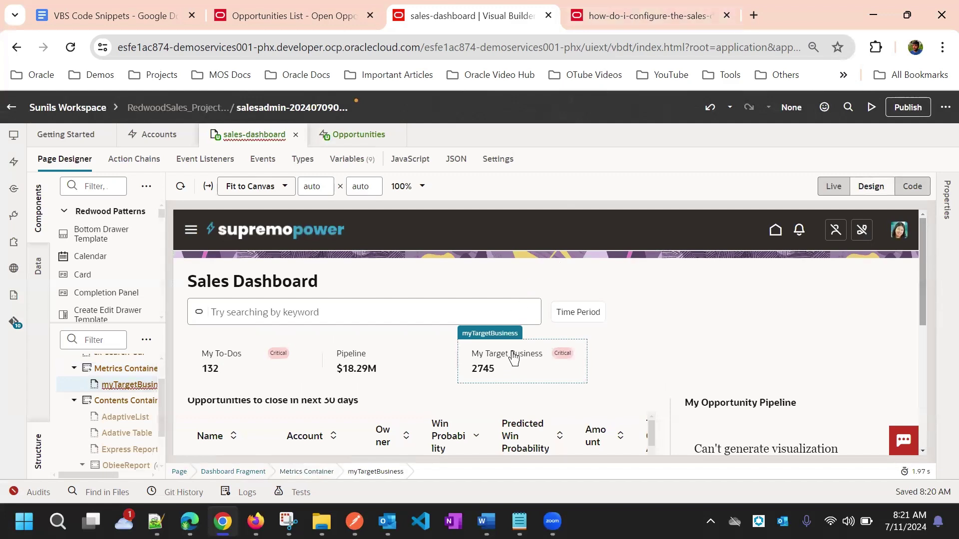
- Check the DealAmount wording and aggregate parameter description in the sales dashboard configuration PDF
{"action": "left_click", "coordinate": [629, 15]}
{"action": "left_click", "coordinate": [605, 319]}
{"action": "double_click", "coordinate": [607, 324]}
{"action": "left_click", "coordinate": [619, 322]}
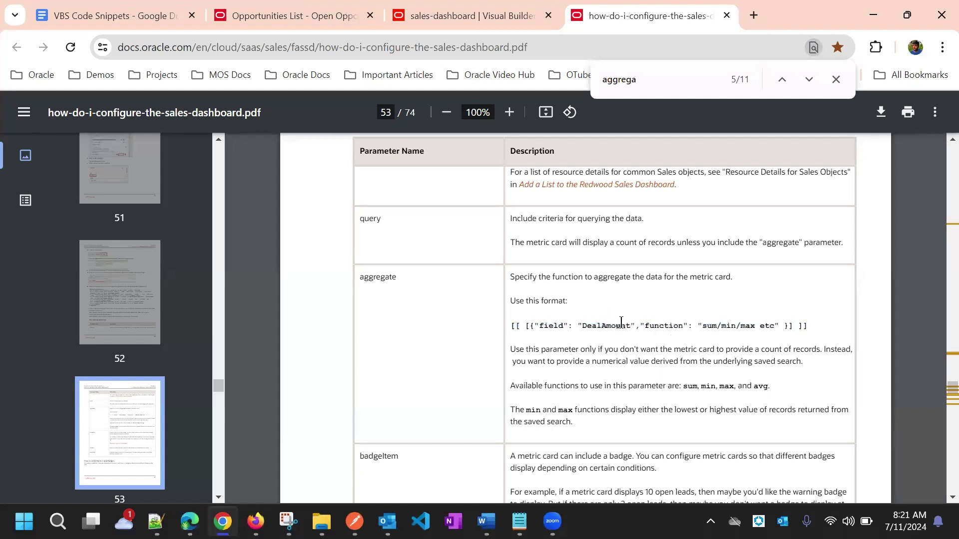
{"action": "triple_click", "coordinate": [373, 278]}
{"action": "left_click", "coordinate": [517, 11]}
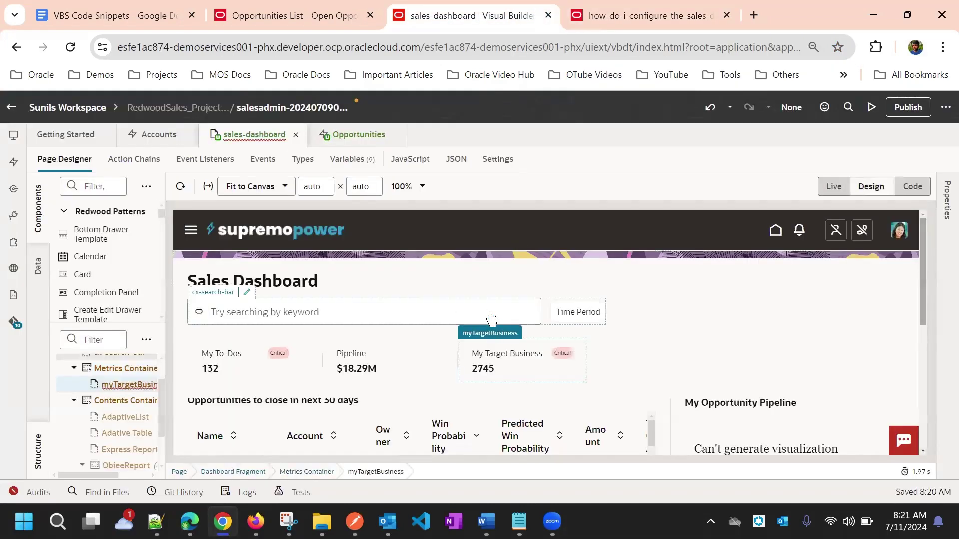
- Show the card's cx-metric-card input parameters and focus the empty aggregate field
{"action": "left_click", "coordinate": [947, 199]}
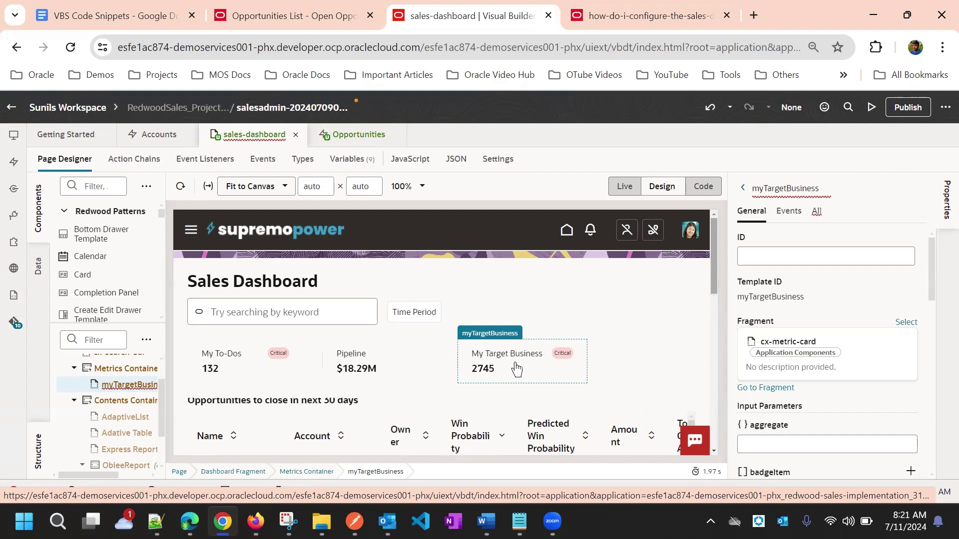
{"action": "scroll", "coordinate": [782, 343], "scroll_direction": "down", "scroll_amount": 5}
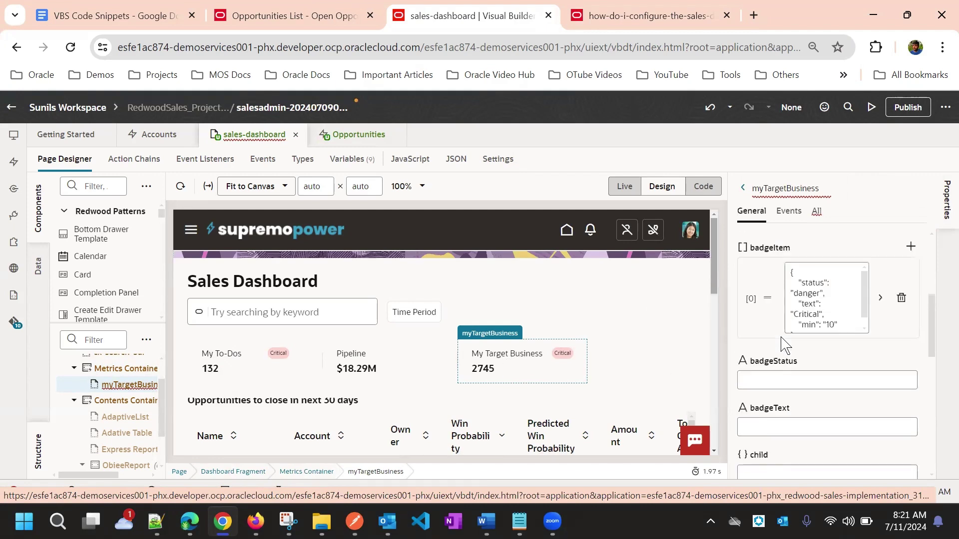
{"action": "scroll", "coordinate": [784, 345], "scroll_direction": "up", "scroll_amount": 2}
{"action": "left_click", "coordinate": [759, 297]}
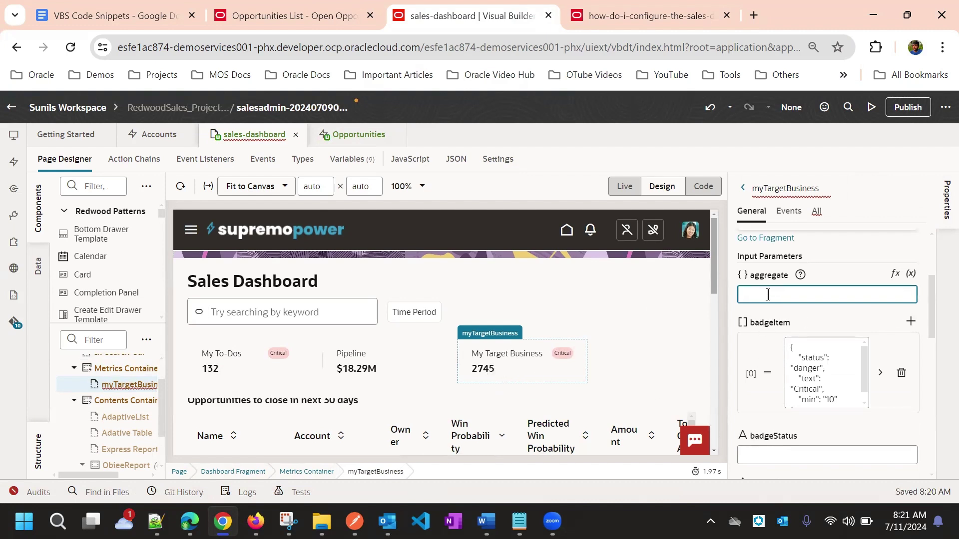
- Highlight the aggregate format line, including DealAmount and the word function, in the PDF
{"action": "left_click", "coordinate": [633, 15]}
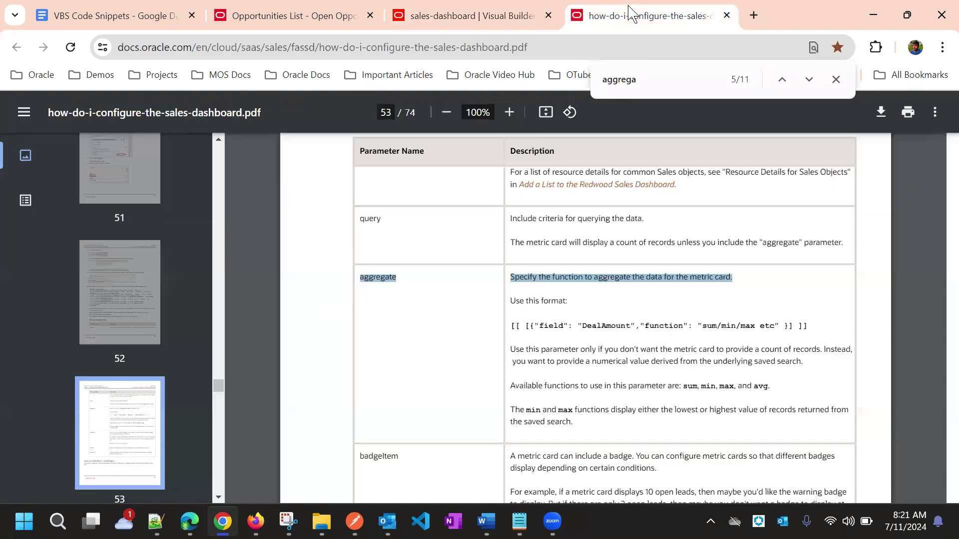
{"action": "left_click_drag", "start_coordinate": [512, 327], "coordinate": [574, 326]}
{"action": "left_click", "coordinate": [597, 325]}
{"action": "double_click", "coordinate": [599, 326]}
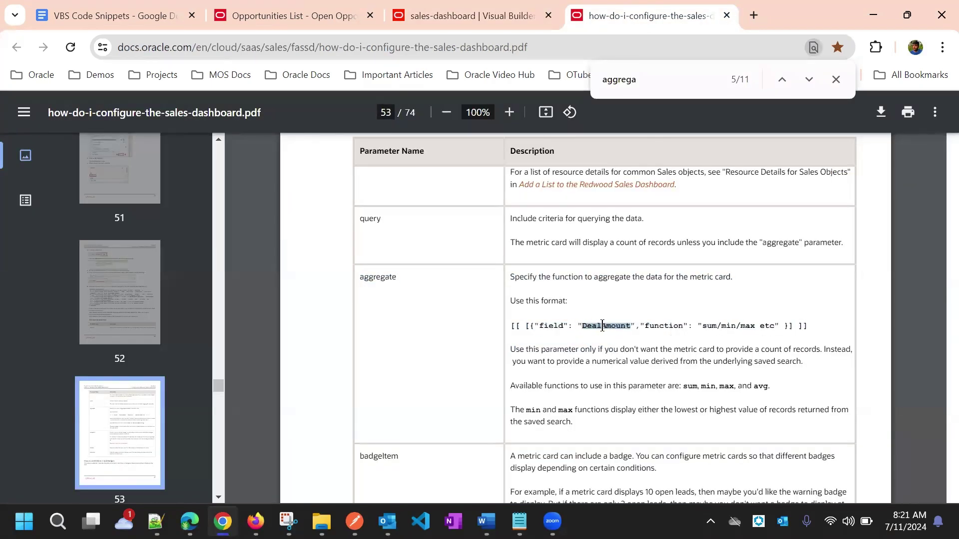
{"action": "double_click", "coordinate": [673, 326]}
{"action": "left_click", "coordinate": [711, 320]}
- Highlight the available aggregate functions: sum, min, max, and avg
{"action": "left_click_drag", "start_coordinate": [755, 387], "coordinate": [533, 395]}
{"action": "left_click", "coordinate": [727, 385]}
{"action": "left_click_drag", "start_coordinate": [684, 385], "coordinate": [767, 385]}
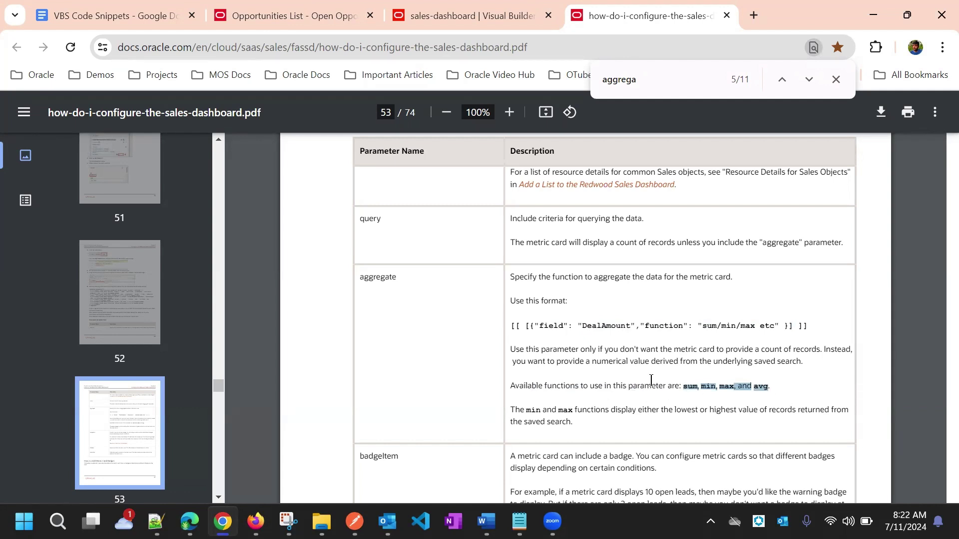
- Leave aggregate empty, select the whole Dashboard Fragment and run a live preview
{"action": "left_click", "coordinate": [532, 15]}
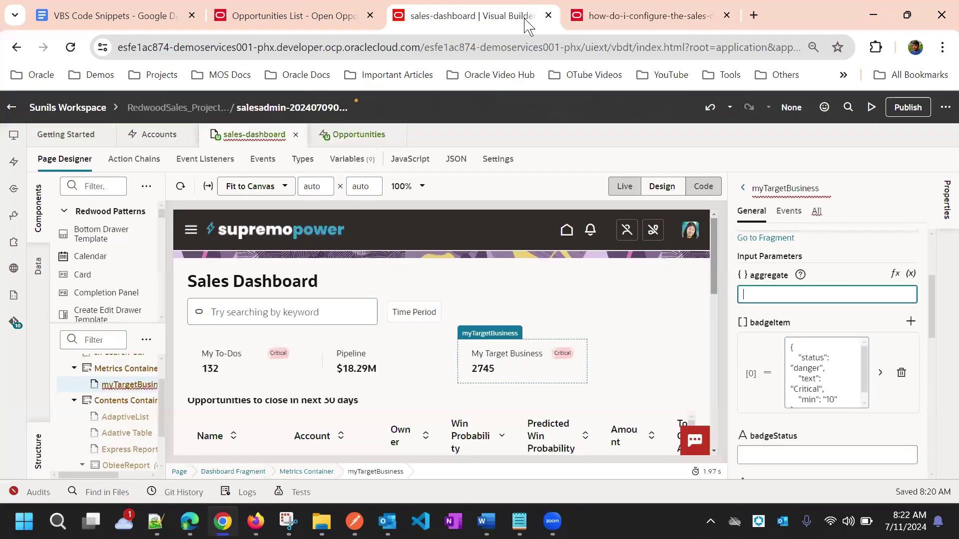
{"action": "scroll", "coordinate": [545, 258], "scroll_direction": "down", "scroll_amount": 3}
{"action": "scroll", "coordinate": [583, 288], "scroll_direction": "up", "scroll_amount": 3}
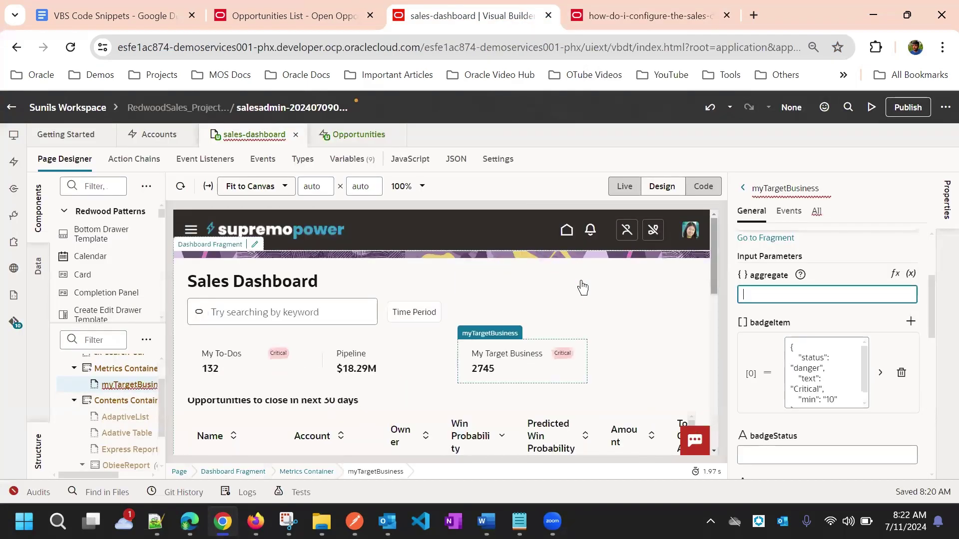
{"action": "left_click", "coordinate": [622, 299]}
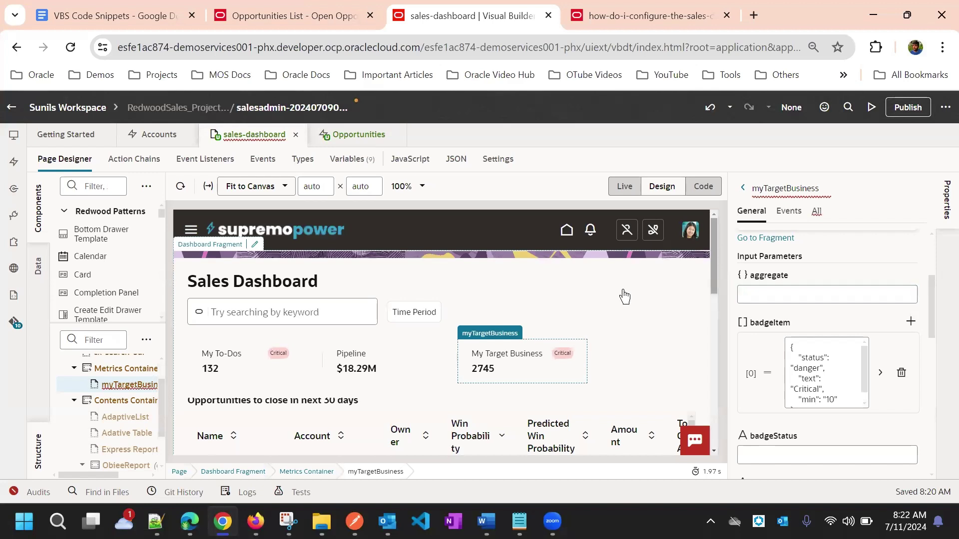
{"action": "scroll", "coordinate": [562, 299], "scroll_direction": "down", "scroll_amount": 2}
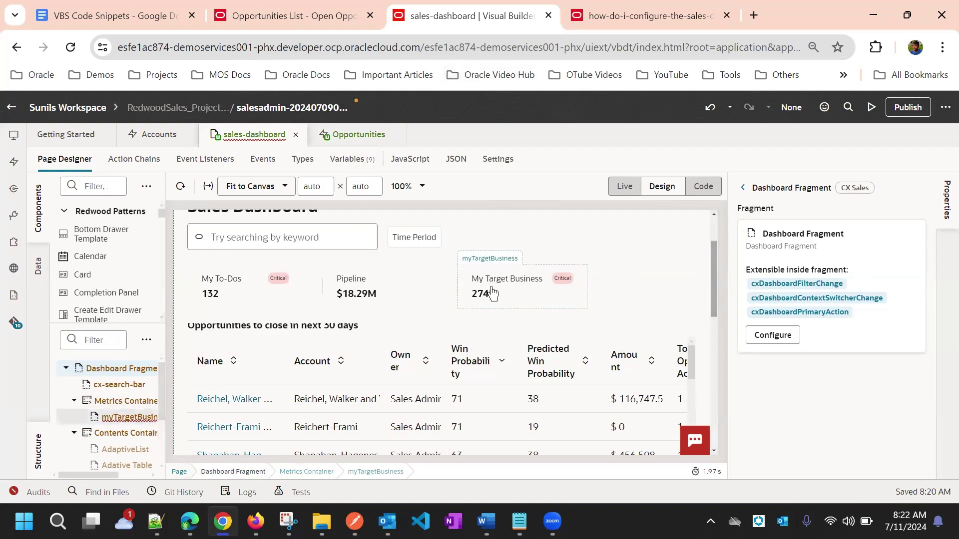
{"action": "left_click", "coordinate": [865, 110]}
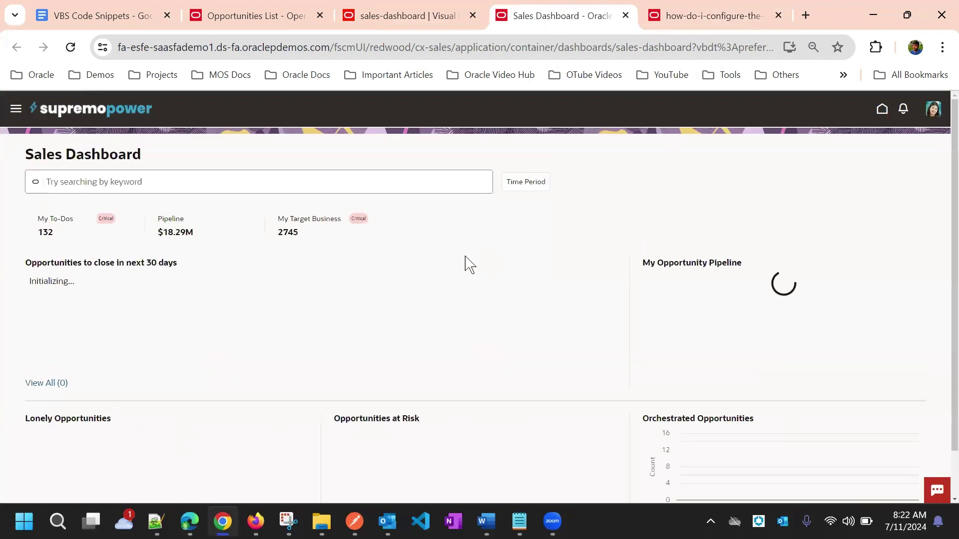
- In the preview, select the My To-Dos, Pipeline and My Target Business (2745) tiles in turn
{"action": "left_click", "coordinate": [113, 227]}
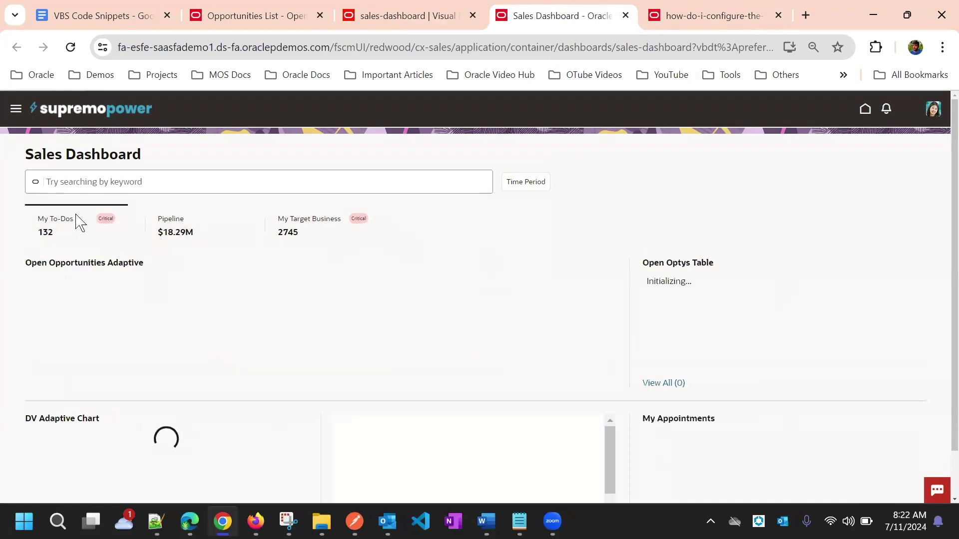
{"action": "left_click", "coordinate": [197, 236]}
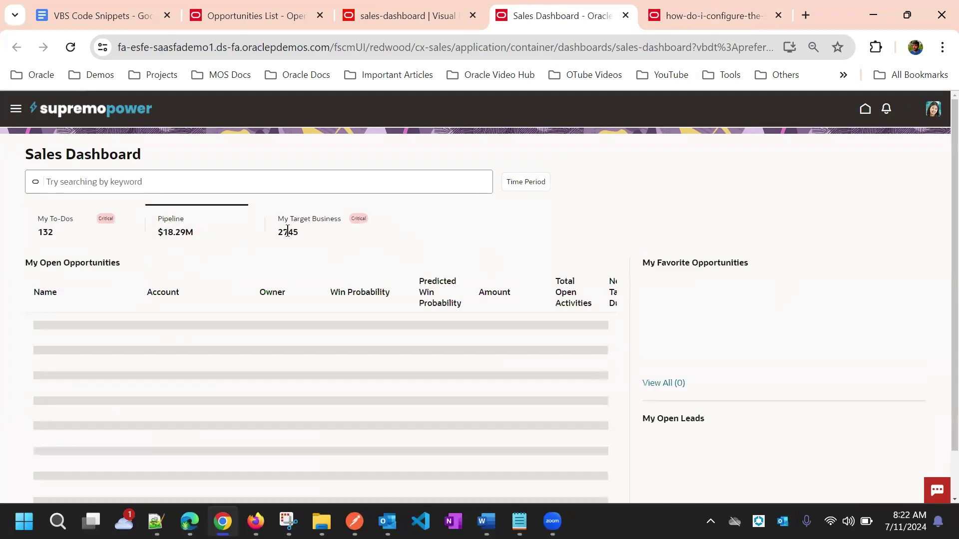
{"action": "left_click", "coordinate": [302, 237]}
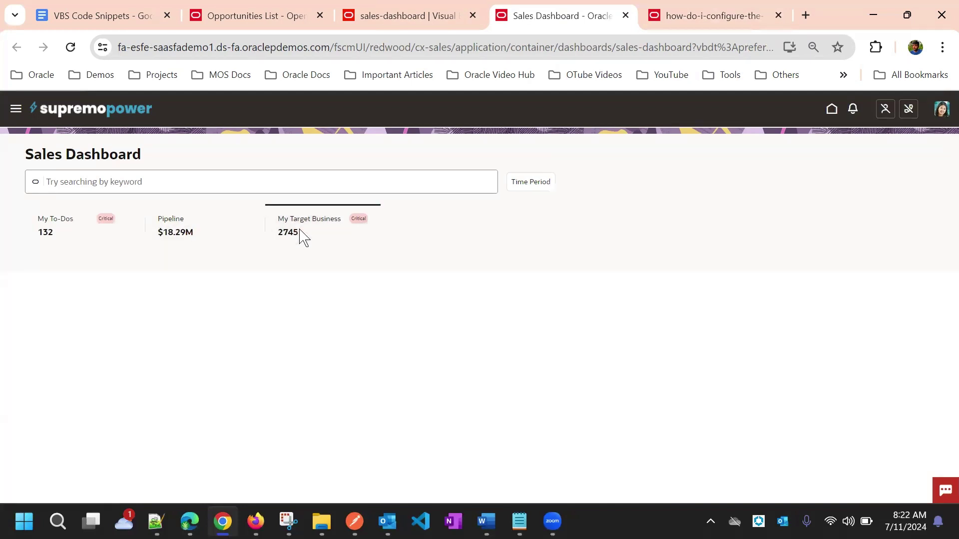